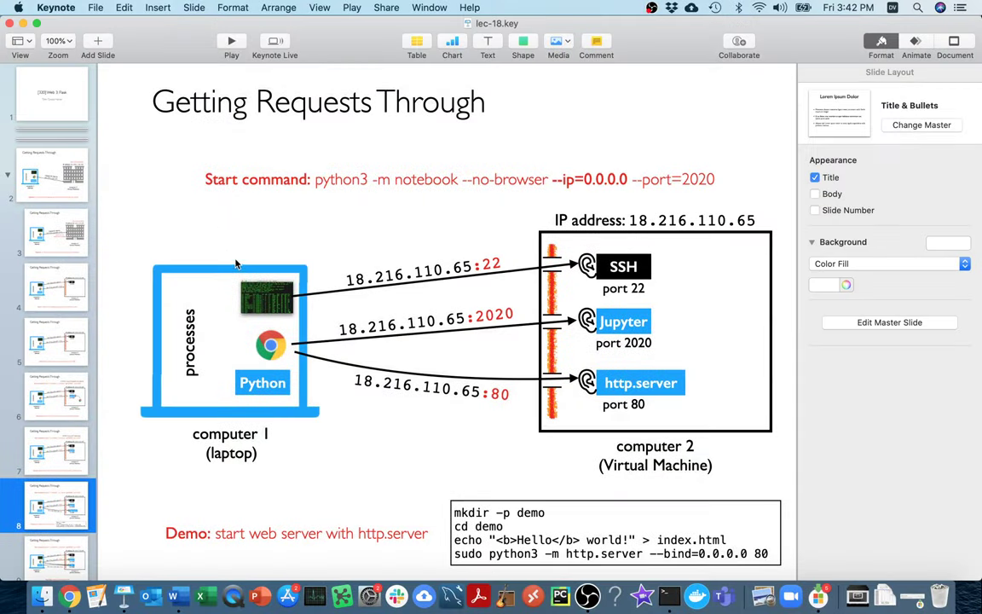
- Log into the VM by rerunning the earlier ssh command from history, with enlarged terminal text
{"action": "left_click", "coordinate": [671, 599]}
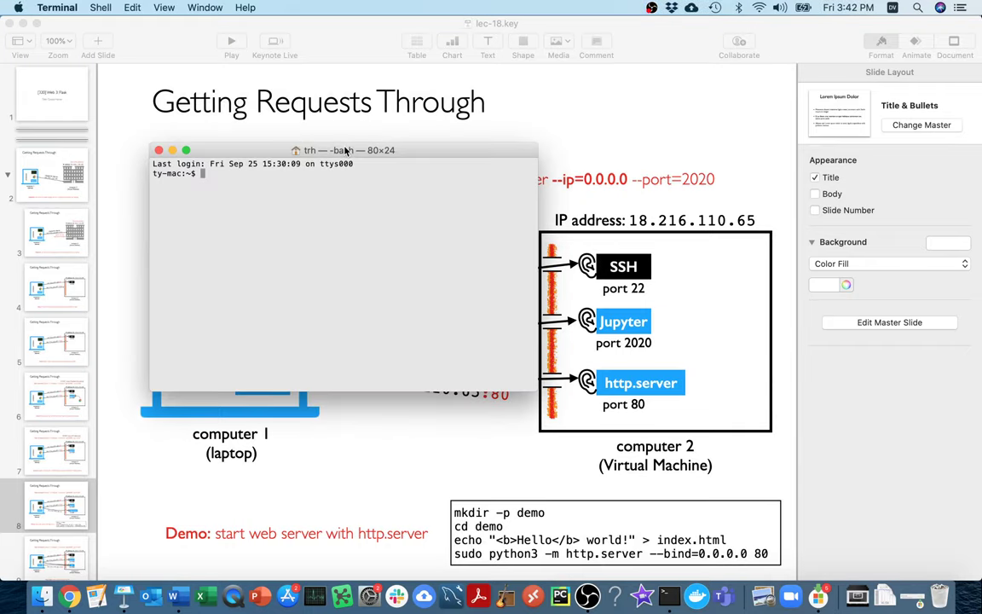
{"action": "key", "text": "super+plus"}
{"action": "key", "text": "super+plus"}
{"action": "key", "text": "super+plus"}
{"action": "key", "text": "ctrl+r"}
{"action": "type", "text": "ssh"}
{"action": "key", "text": "Return"}
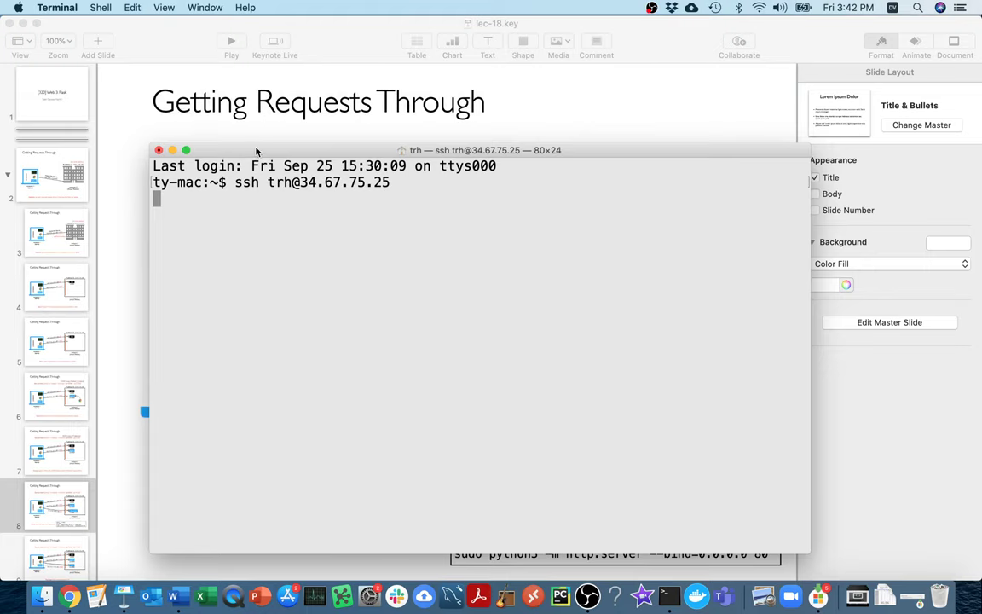
- Reposition and resize the Terminal window, then clear the login banner
{"action": "mouse_move", "coordinate": [255, 150]}
{"action": "left_mouse_down"}
{"action": "mouse_move", "coordinate": [190, 50]}
{"action": "mouse_move", "coordinate": [151, 54]}
{"action": "left_mouse_up"}
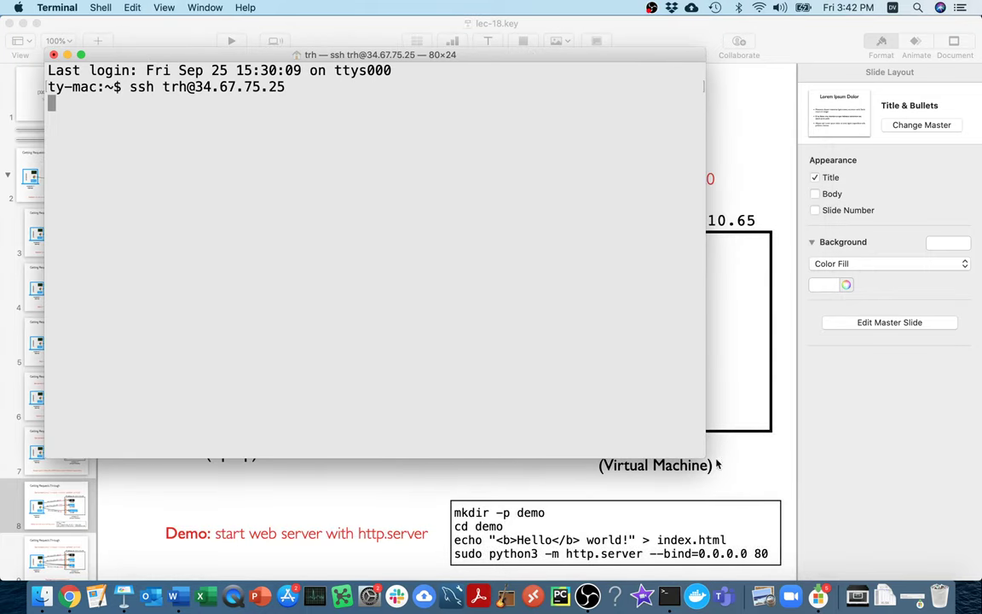
{"action": "left_click_drag", "start_coordinate": [715, 461], "coordinate": [938, 560]}
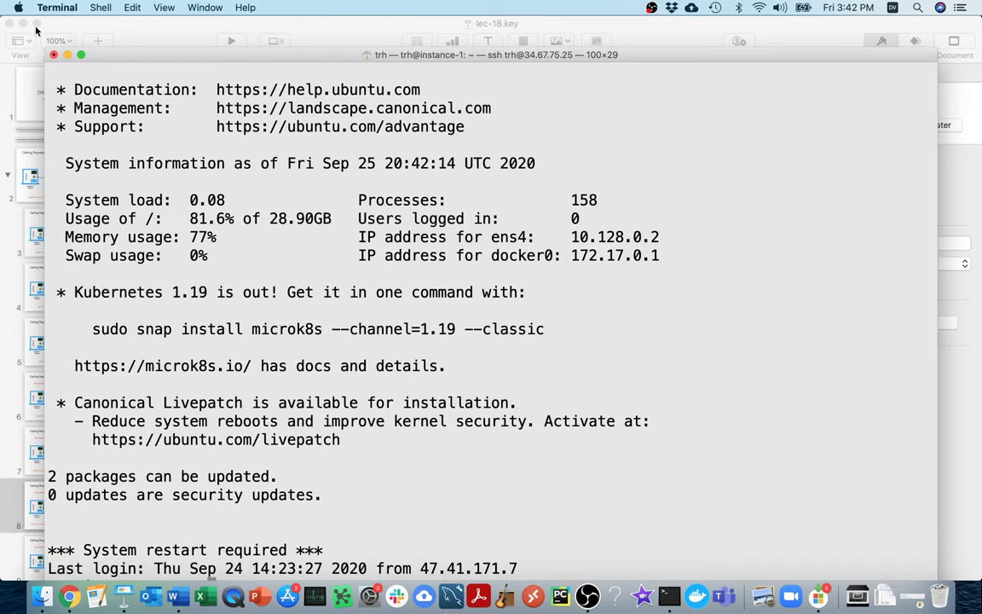
{"action": "left_click_drag", "start_coordinate": [40, 44], "coordinate": [130, 141]}
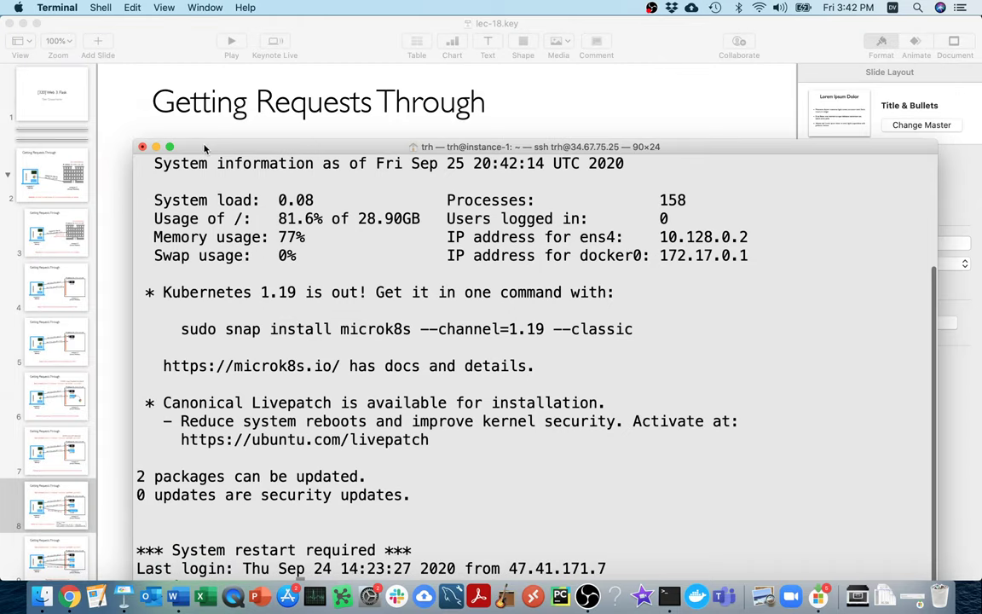
{"action": "left_click_drag", "start_coordinate": [205, 150], "coordinate": [174, 51]}
{"action": "type", "text": "clear"}
{"action": "key", "text": "Return"}
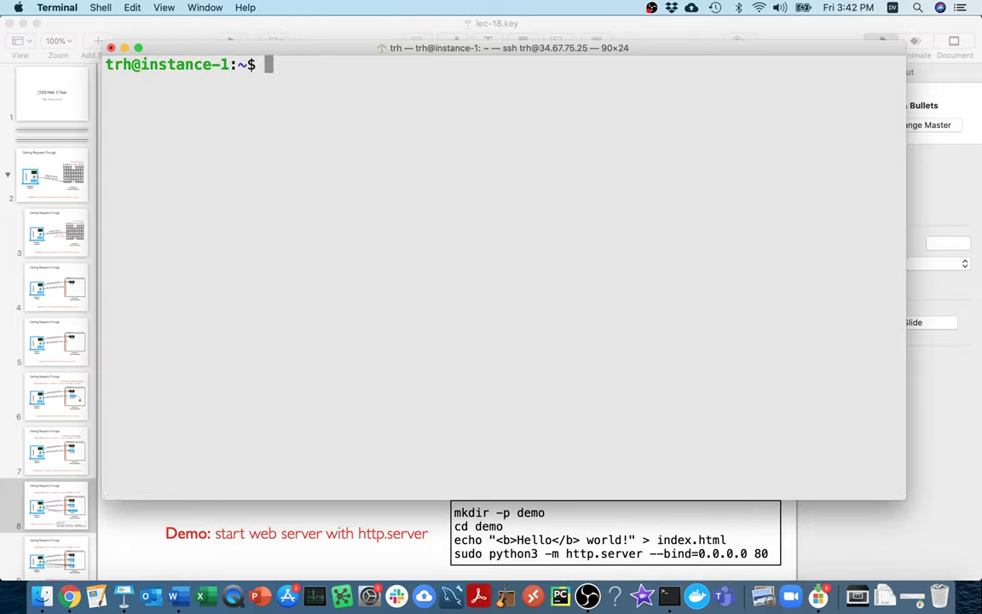
{"action": "type", "text": "mkdir web_demo"}
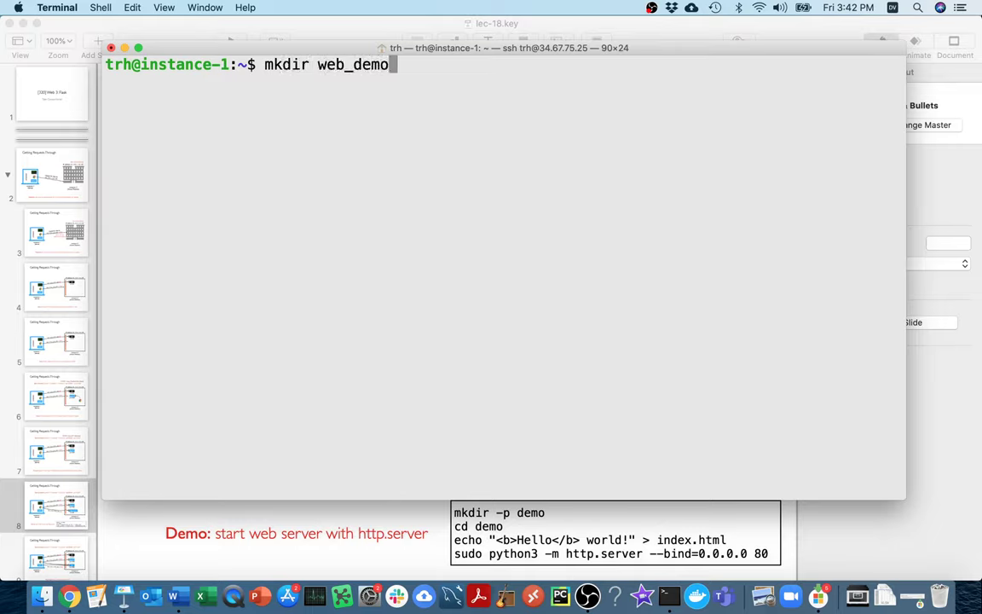
- Create the web_demo folder, move into it, and list its empty contents
{"action": "key", "text": "Return"}
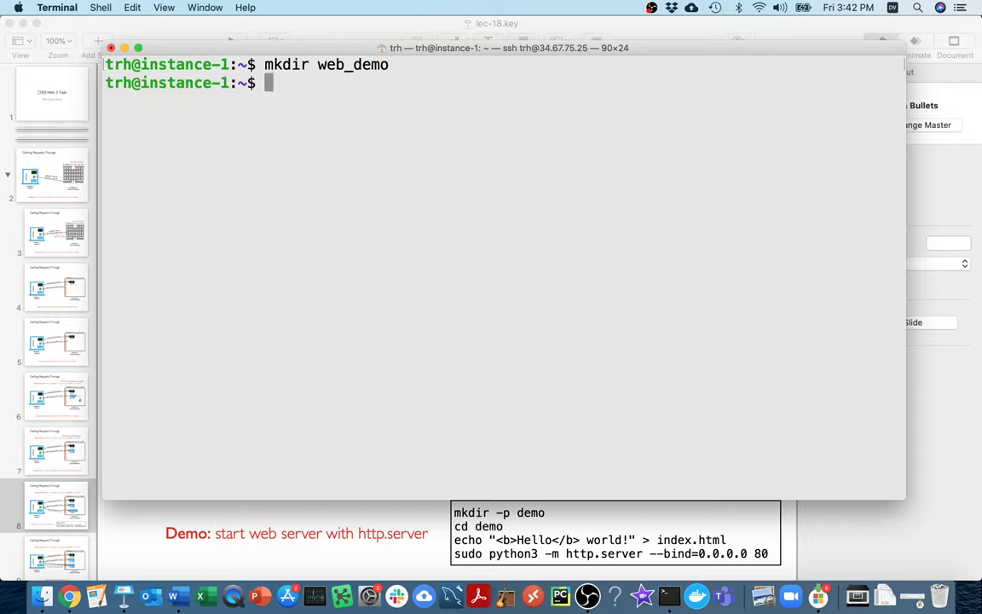
{"action": "type", "text": "cd web_demo/"}
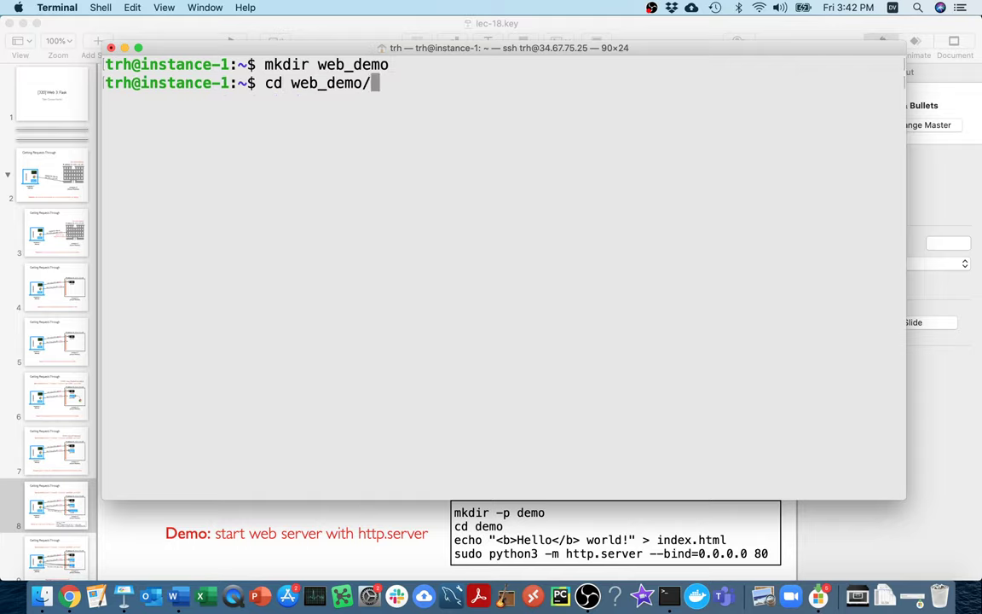
{"action": "key", "text": "Return"}
{"action": "type", "text": "ls"}
{"action": "key", "text": "Return"}
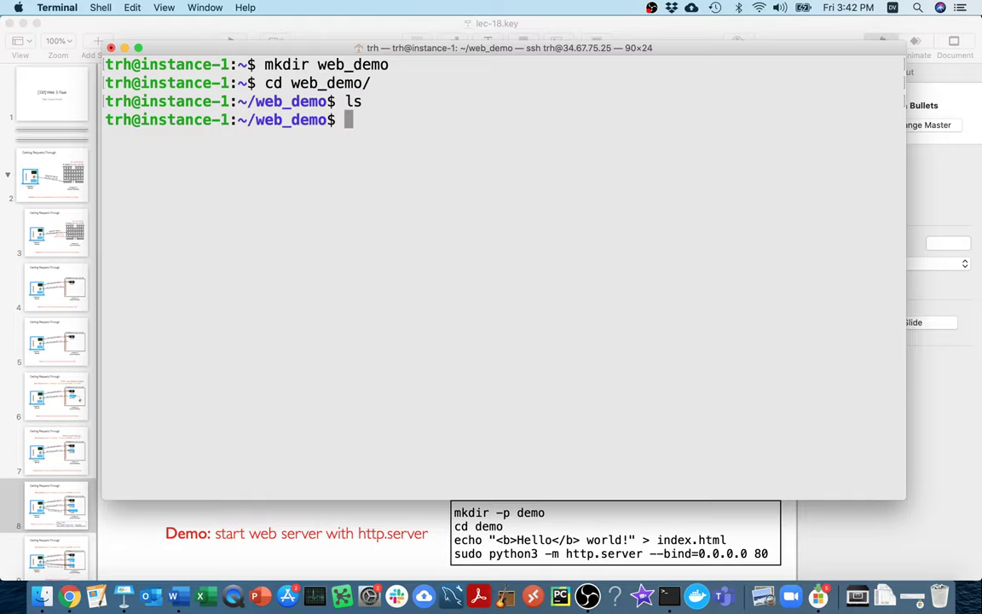
{"action": "type", "text": "sudo "}
{"action": "type", "text": "pytho"}
{"action": "type", "text": "n3"}
{"action": "type", "text": " -m "}
{"action": "type", "text": "MODULE"}
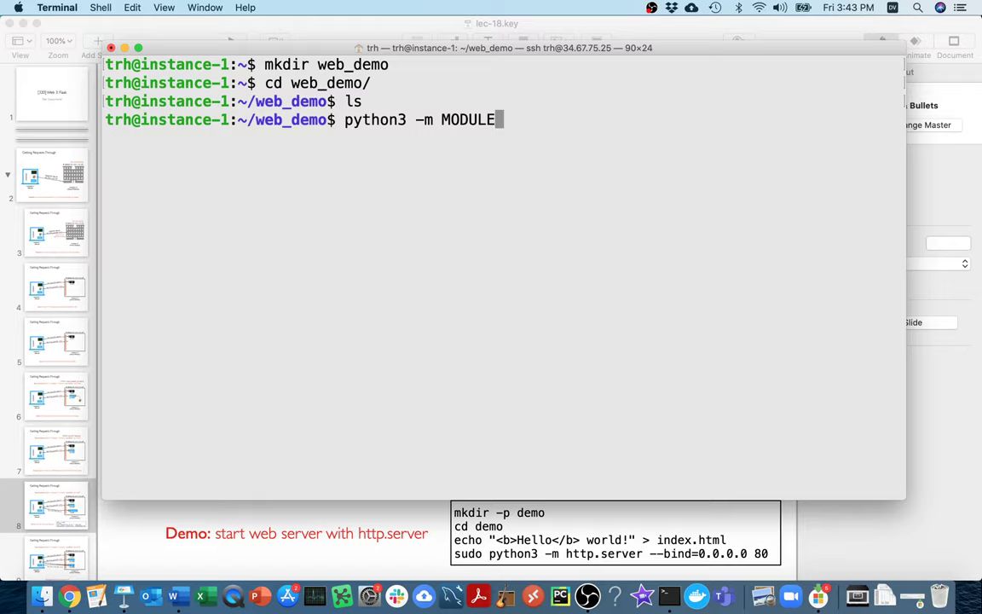
- Enter 'python3 -m http.server' at the prompt, erasing the suggested module names
{"action": "key", "text": "BackSpace"}
{"action": "key", "text": "BackSpace"}
{"action": "key", "text": "BackSpace"}
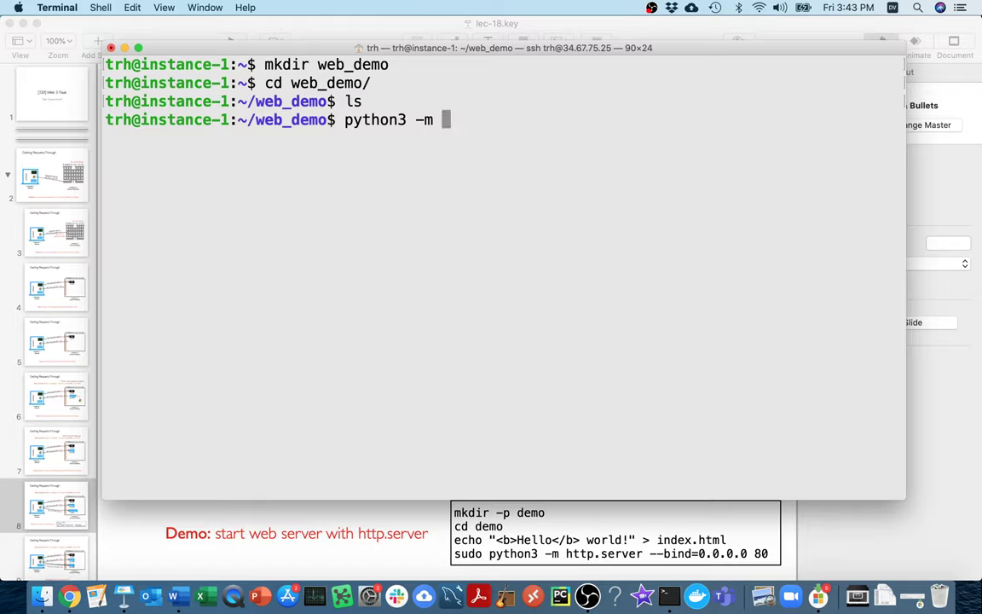
{"action": "type", "text": "pip"}
{"action": "type", "text": " pandas"}
{"action": "key", "text": "BackSpace"}
{"action": "key", "text": "BackSpace"}
{"action": "key", "text": "BackSpace"}
{"action": "type", "text": "notebook"}
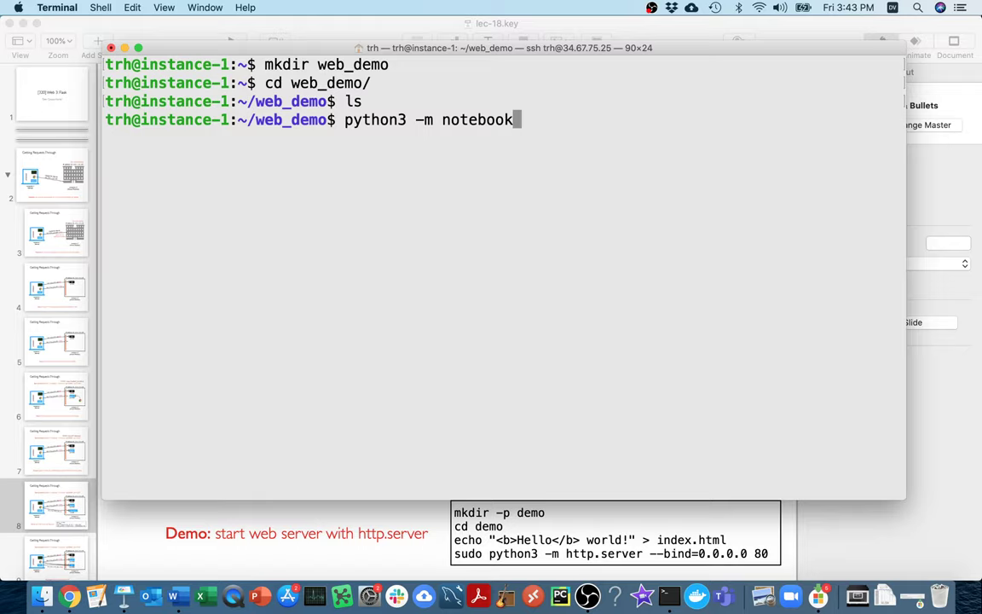
{"action": "key", "text": "BackSpace"}
{"action": "key", "text": "BackSpace"}
{"action": "key", "text": "BackSpace"}
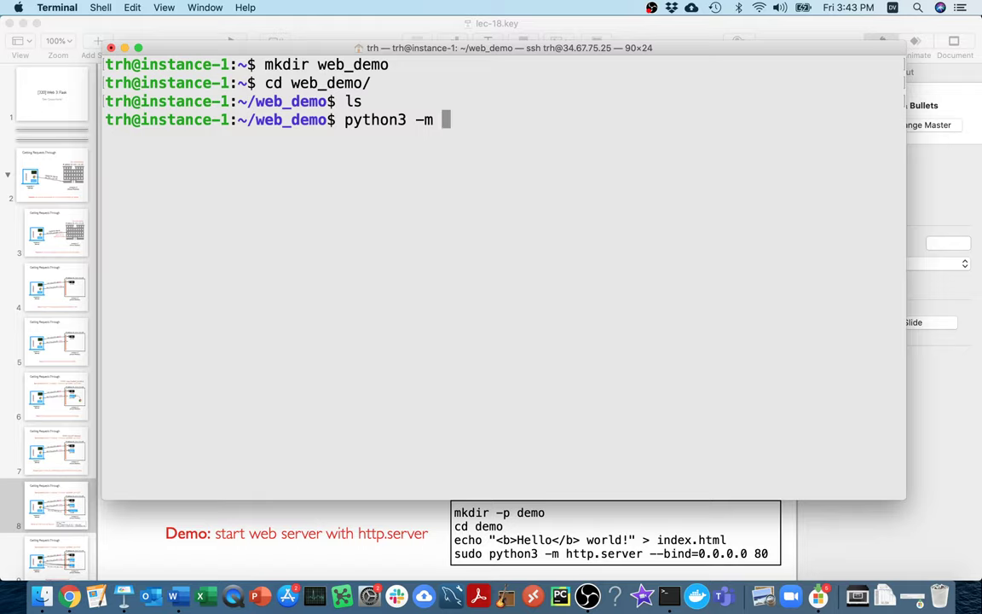
{"action": "type", "text": "http.server"}
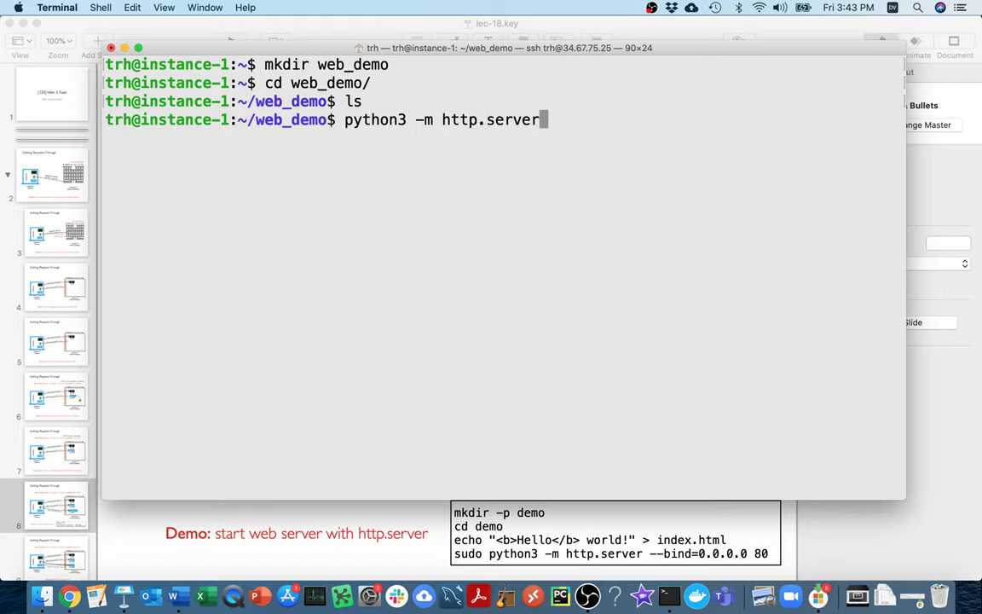
- Start http.server and inspect its output serving on 0.0.0.0 port 8000
{"action": "key", "text": "Return"}
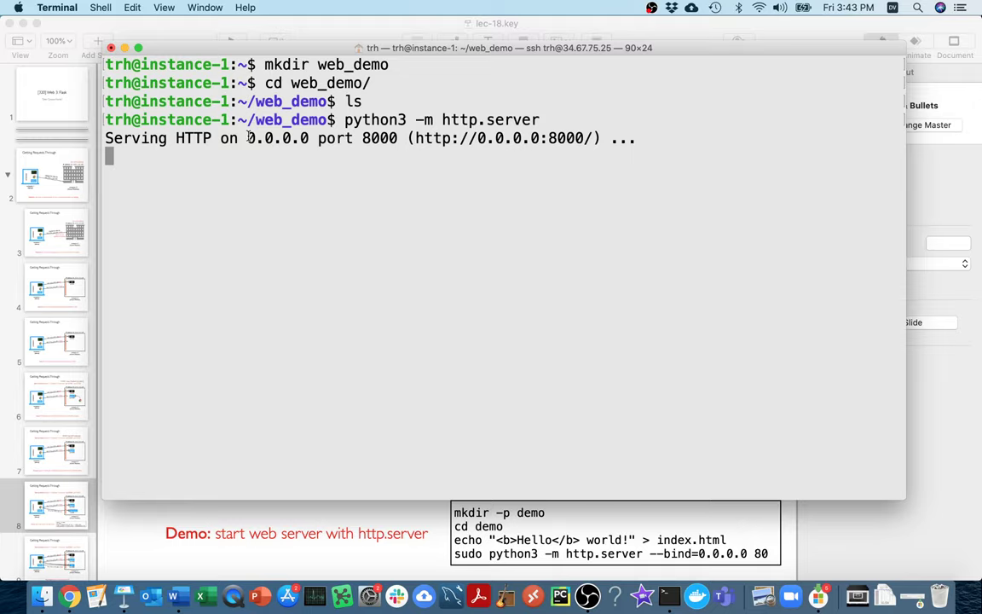
{"action": "key", "text": "super+plus"}
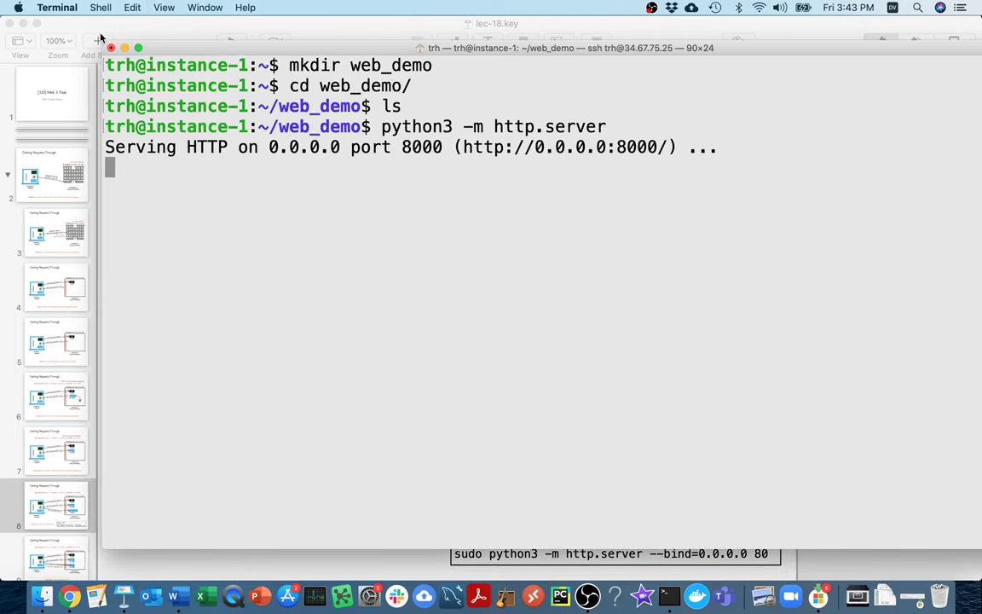
{"action": "left_click_drag", "start_coordinate": [102, 42], "coordinate": [226, 68]}
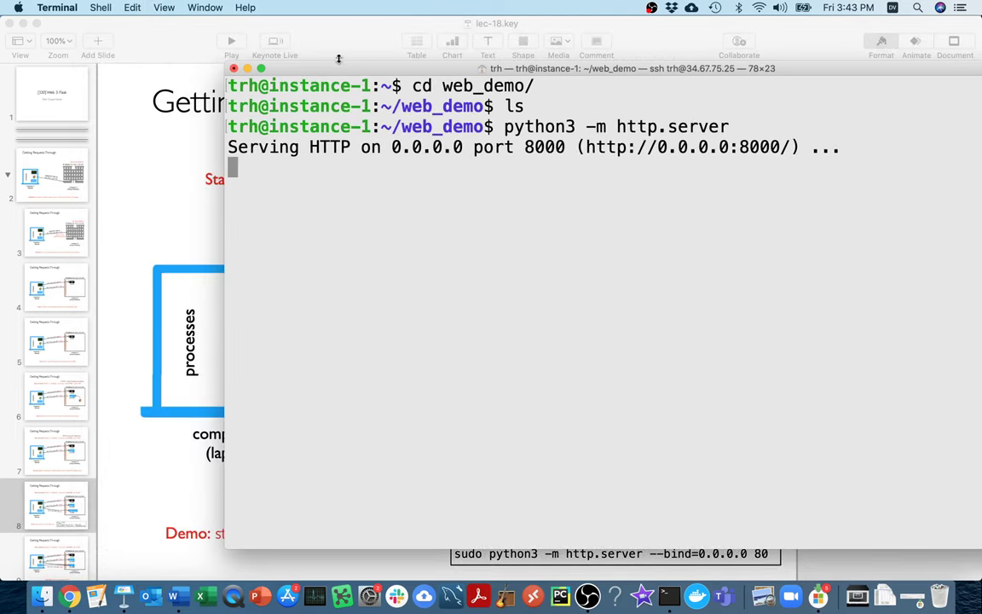
{"action": "left_click_drag", "start_coordinate": [339, 62], "coordinate": [192, 17]}
{"action": "left_click_drag", "start_coordinate": [245, 101], "coordinate": [316, 102]}
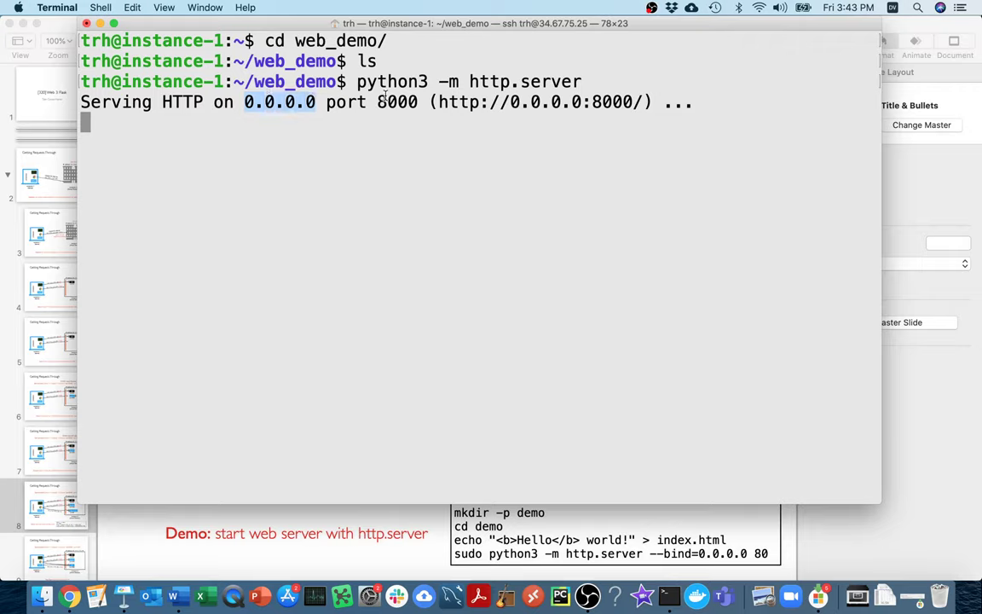
{"action": "left_click_drag", "start_coordinate": [378, 101], "coordinate": [417, 101]}
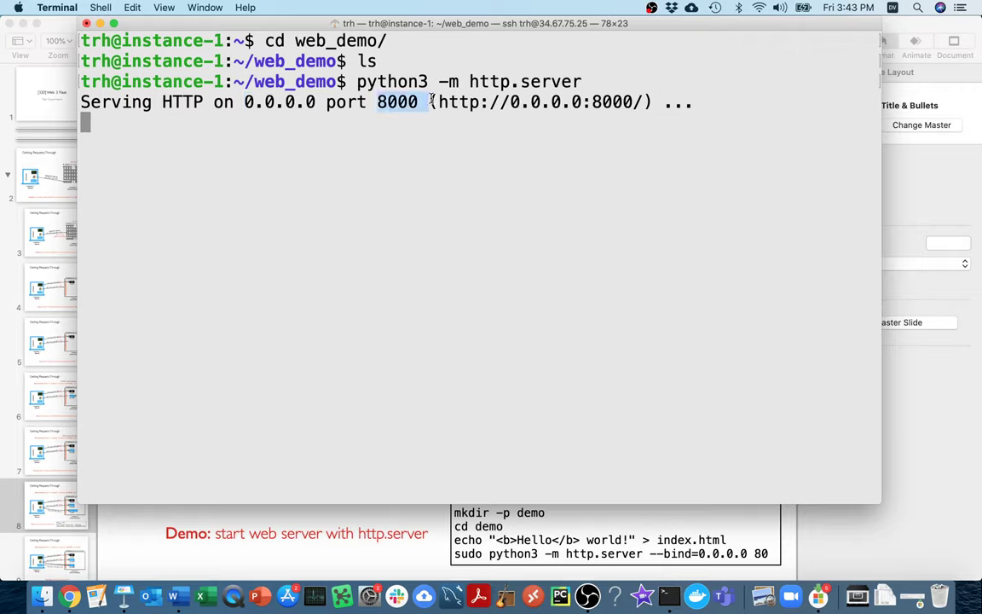
{"action": "left_click", "coordinate": [405, 148]}
- Stop the server and retry it on port 80, getting Permission denied
{"action": "key", "text": "ctrl+c"}
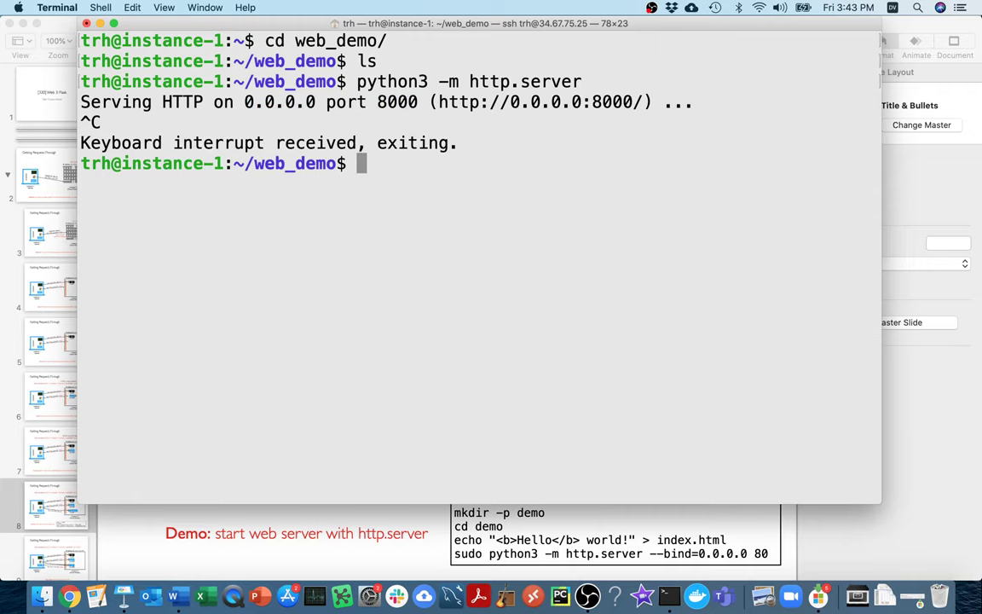
{"action": "key", "text": "Up"}
{"action": "type", "text": "80"}
{"action": "key", "text": "Return"}
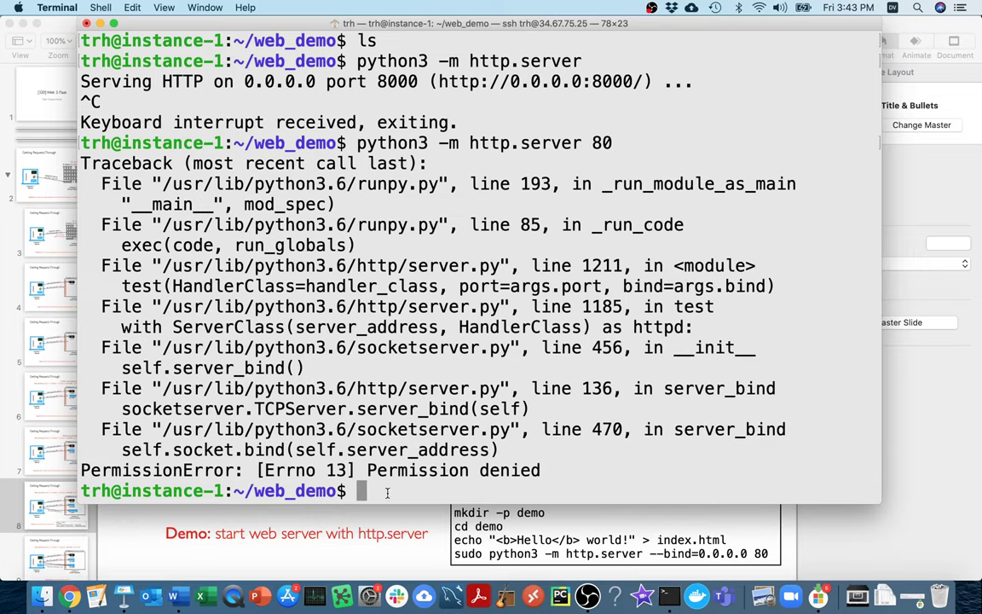
- Recall the port 80 server command and strip the sudo prefix from it
{"action": "left_click_drag", "start_coordinate": [81, 470], "coordinate": [553, 469]}
{"action": "left_click", "coordinate": [553, 469]}
{"action": "key", "text": "Up"}
{"action": "key", "text": "ctrl+a"}
{"action": "type", "text": "sudo"}
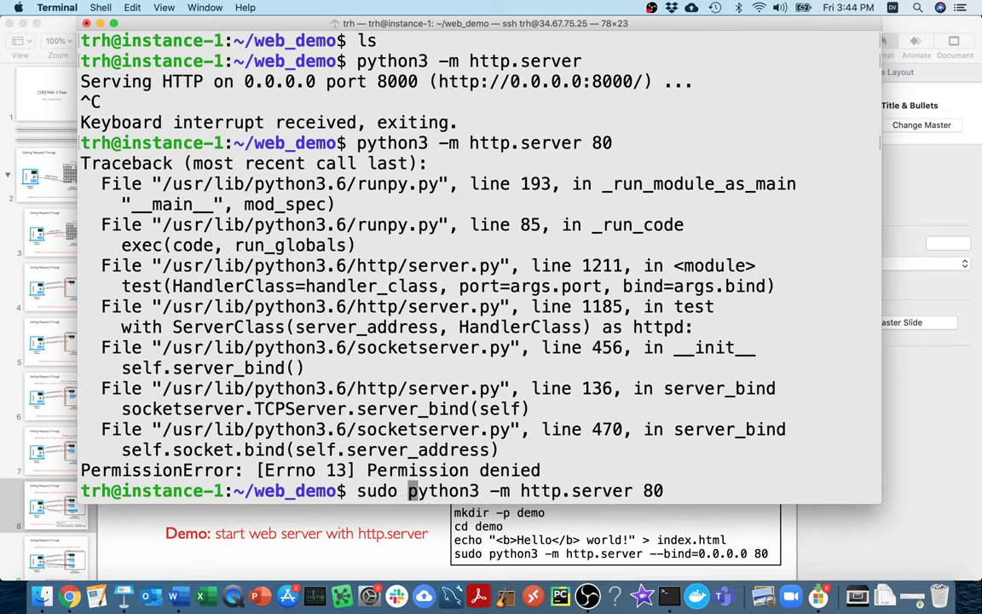
{"action": "key", "text": "BackSpace"}
{"action": "key", "text": "BackSpace"}
{"action": "key", "text": "BackSpace"}
{"action": "key", "text": "BackSpace"}
{"action": "key", "text": "BackSpace"}
{"action": "key", "text": "ctrl+e"}
{"action": "key", "text": "BackSpace"}
{"action": "key", "text": "BackSpace"}
- Clear the screen and restart python3 -m http.server on default port 8000
{"action": "key", "text": "ctrl+u"}
{"action": "type", "text": "clear"}
{"action": "key", "text": "Return"}
{"action": "key", "text": "ctrl+y"}
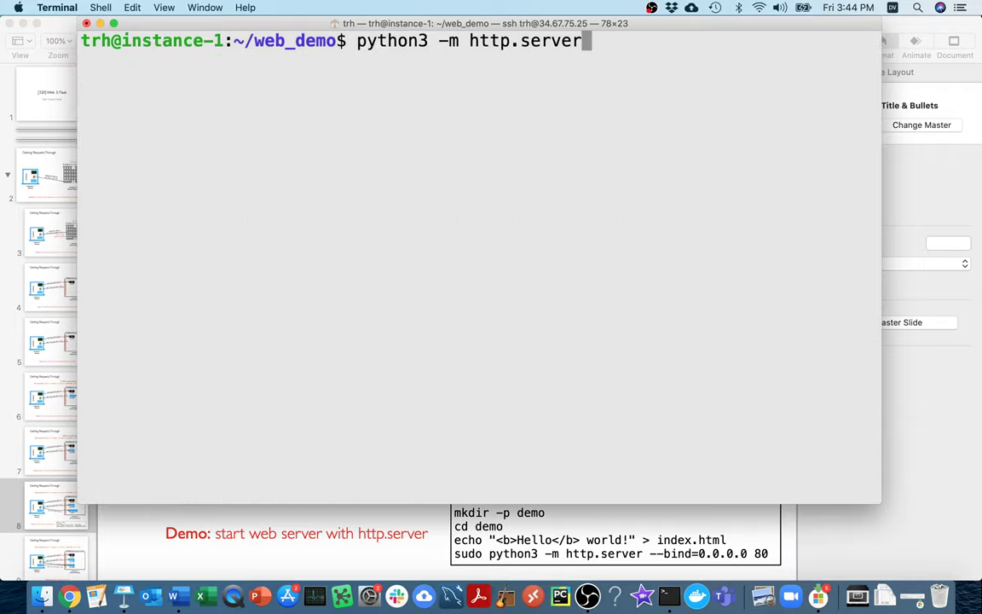
{"action": "key", "text": "Return"}
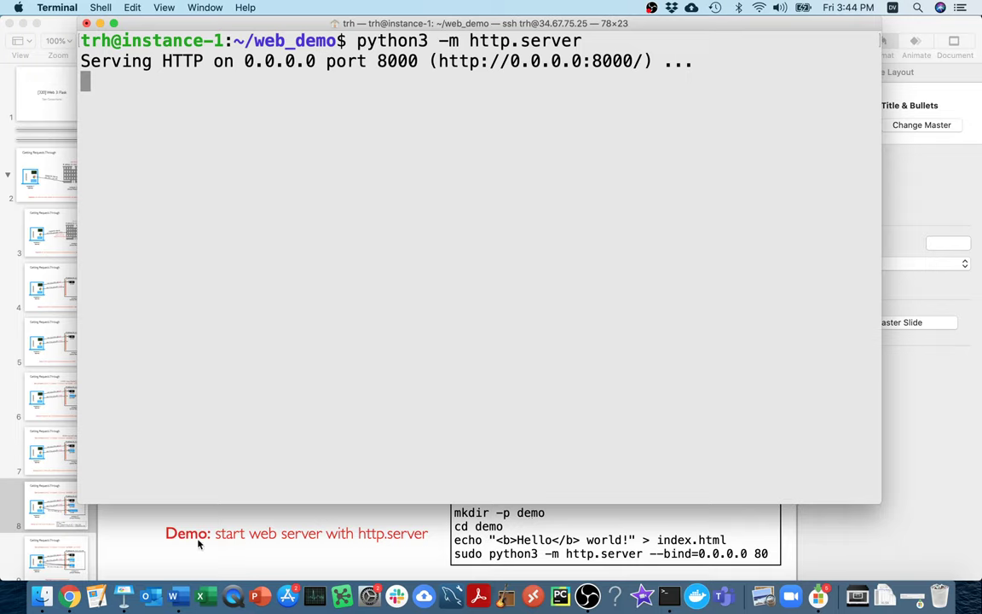
- Open the Jupyter home page in Chrome and copy the VM's IP address
{"action": "left_click", "coordinate": [69, 596]}
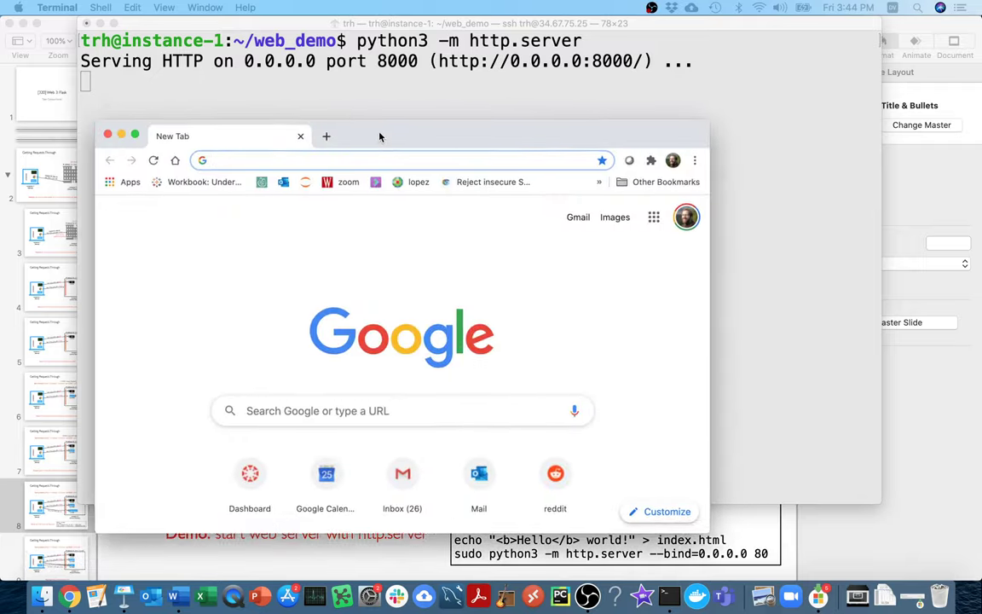
{"action": "left_click_drag", "start_coordinate": [380, 135], "coordinate": [356, 142]}
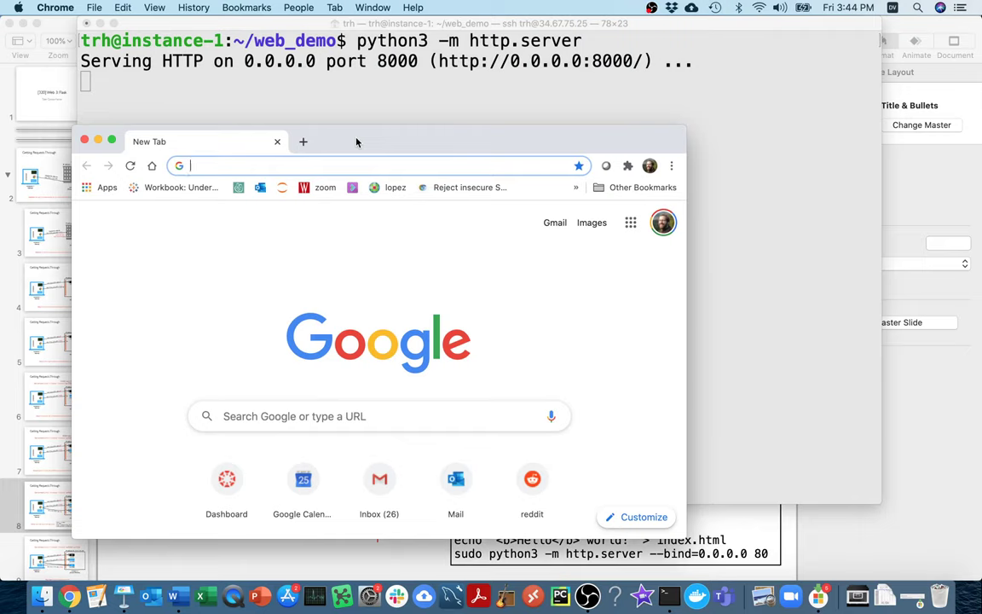
{"action": "left_click", "coordinate": [282, 187]}
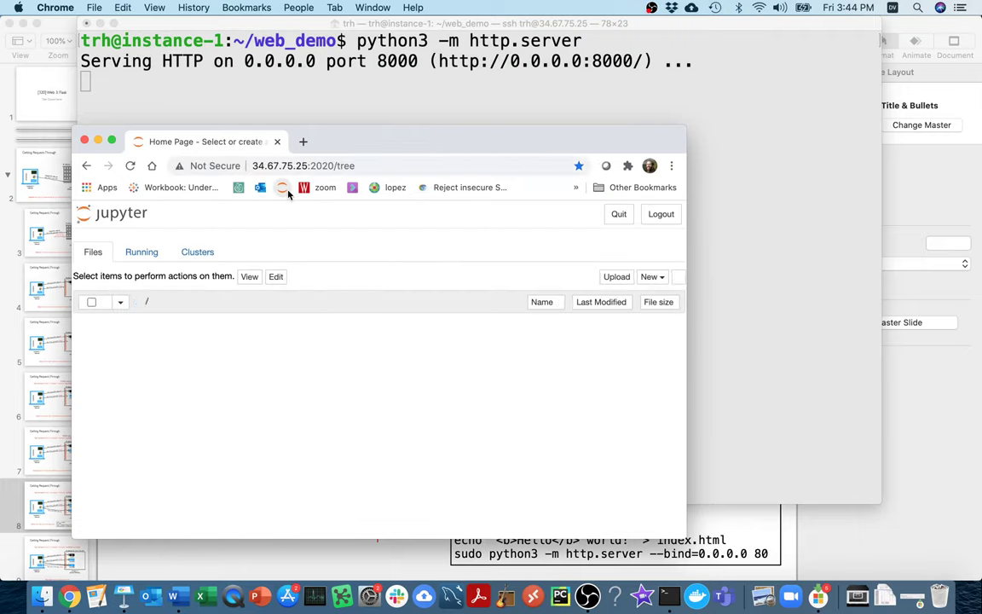
{"action": "left_click_drag", "start_coordinate": [307, 165], "coordinate": [249, 165]}
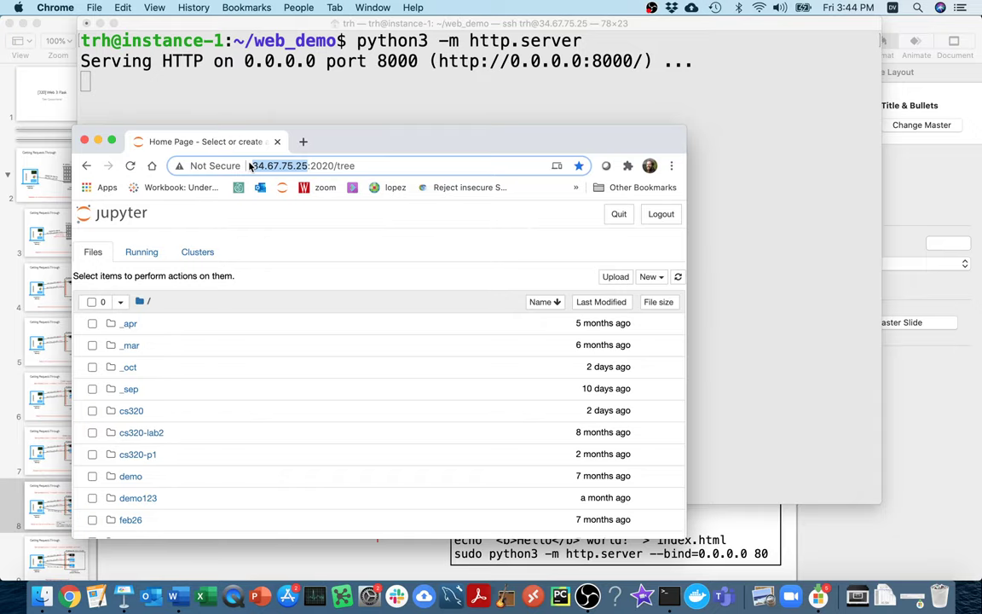
{"action": "key", "text": "super+c"}
- Load the bare IP 34.67.75.25 in a new tab and retry; it can't be reached
{"action": "left_click", "coordinate": [303, 142]}
{"action": "key", "text": "super+v"}
{"action": "type", "text": "/"}
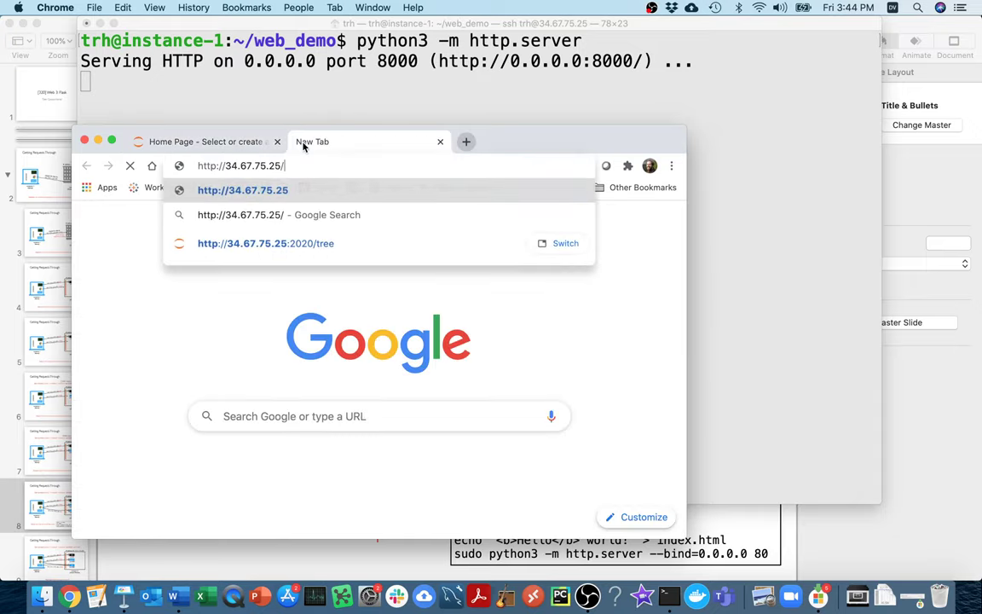
{"action": "key", "text": "Return"}
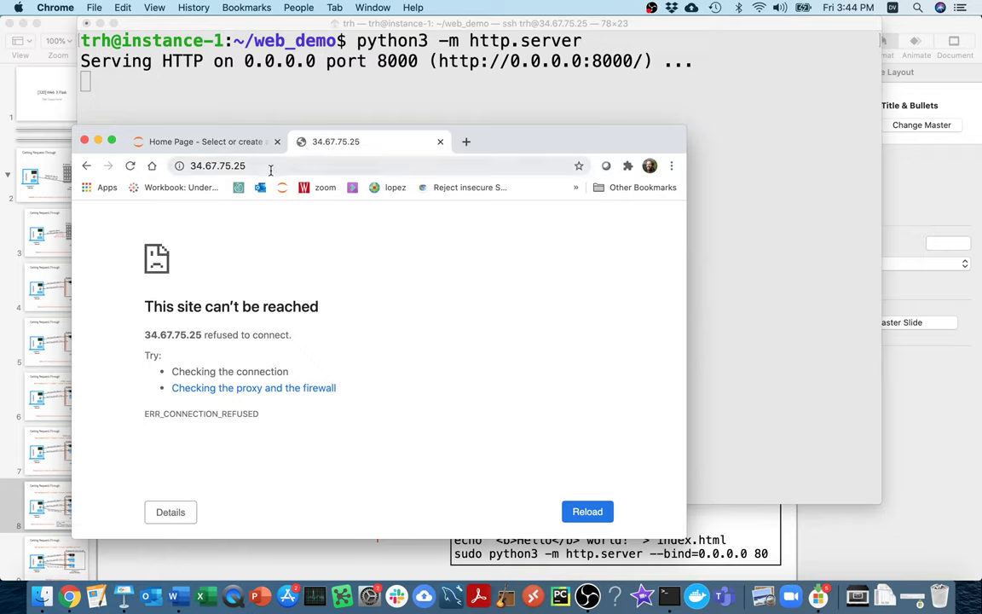
{"action": "left_click", "coordinate": [270, 169]}
{"action": "key", "text": "Left"}
{"action": "key", "text": "End"}
{"action": "key", "text": "Return"}
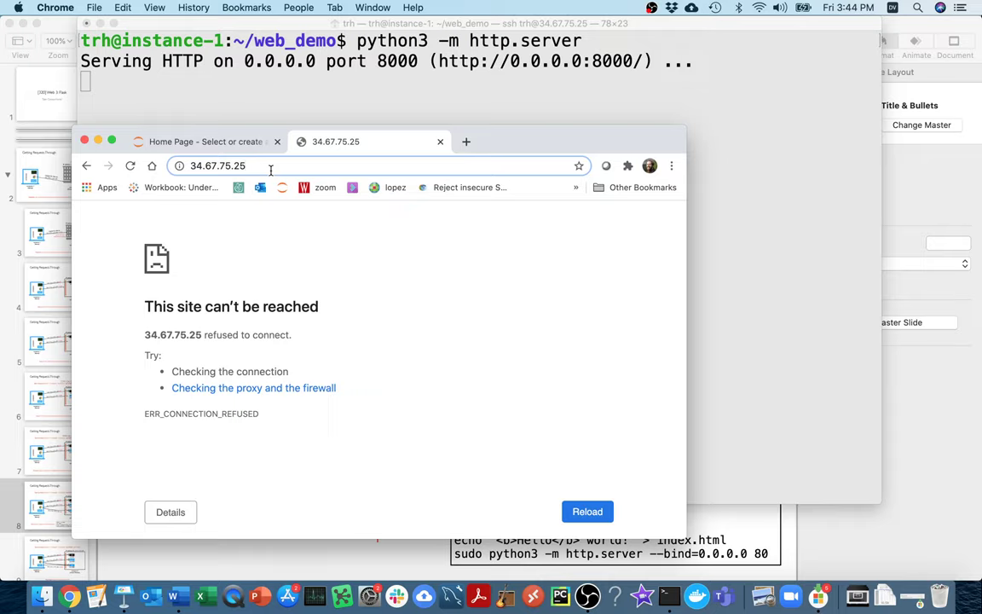
- Check port 8000 in Terminal and shrink the Terminal window
{"action": "left_click", "coordinate": [590, 72]}
{"action": "left_click_drag", "start_coordinate": [591, 62], "coordinate": [635, 60]}
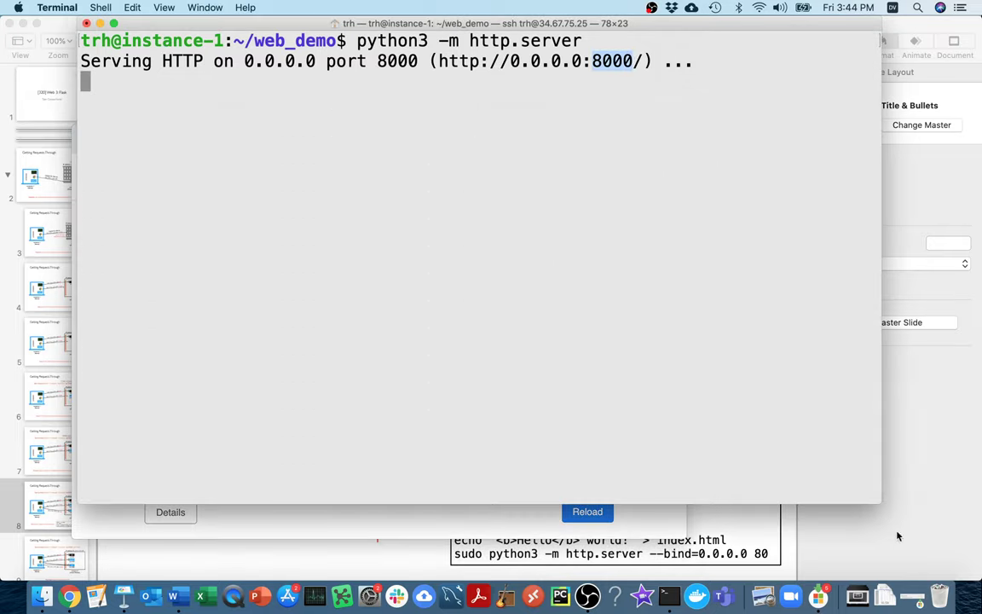
{"action": "left_click_drag", "start_coordinate": [877, 496], "coordinate": [890, 257]}
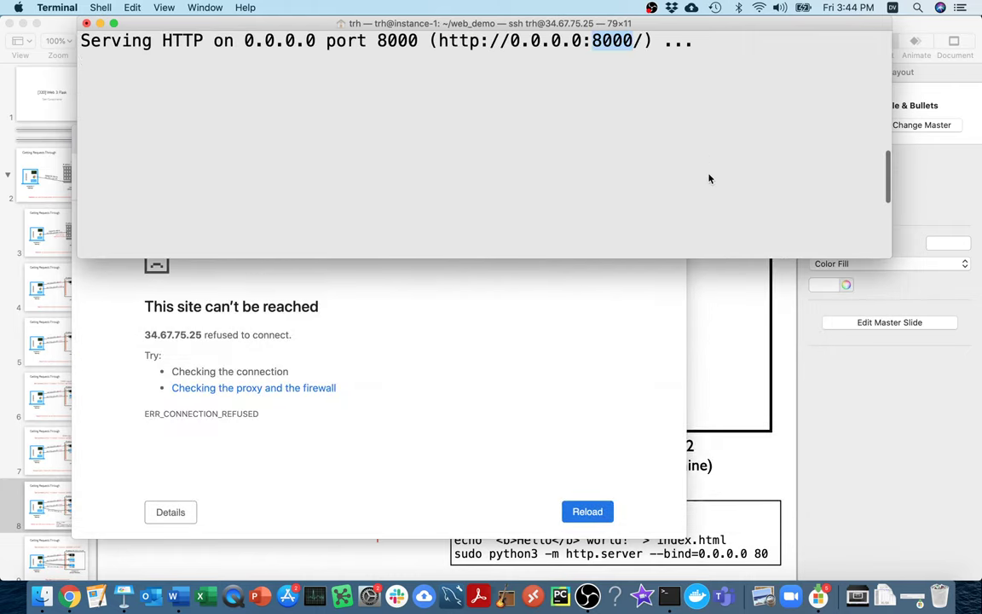
- Load 34.67.75.25:8000 and view the server's empty 'Directory listing for /'
{"action": "left_click", "coordinate": [535, 289]}
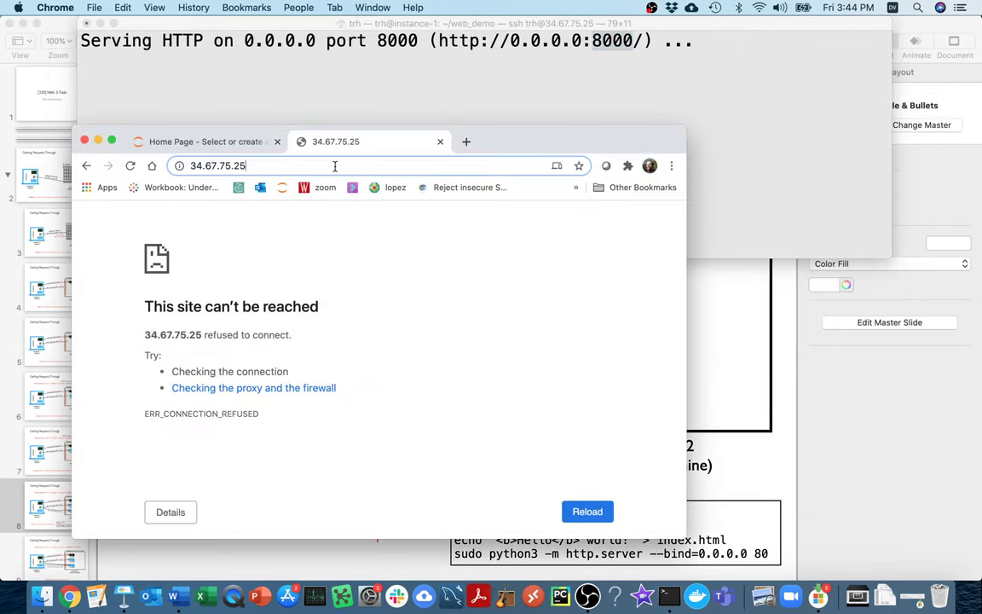
{"action": "type", "text": ":"}
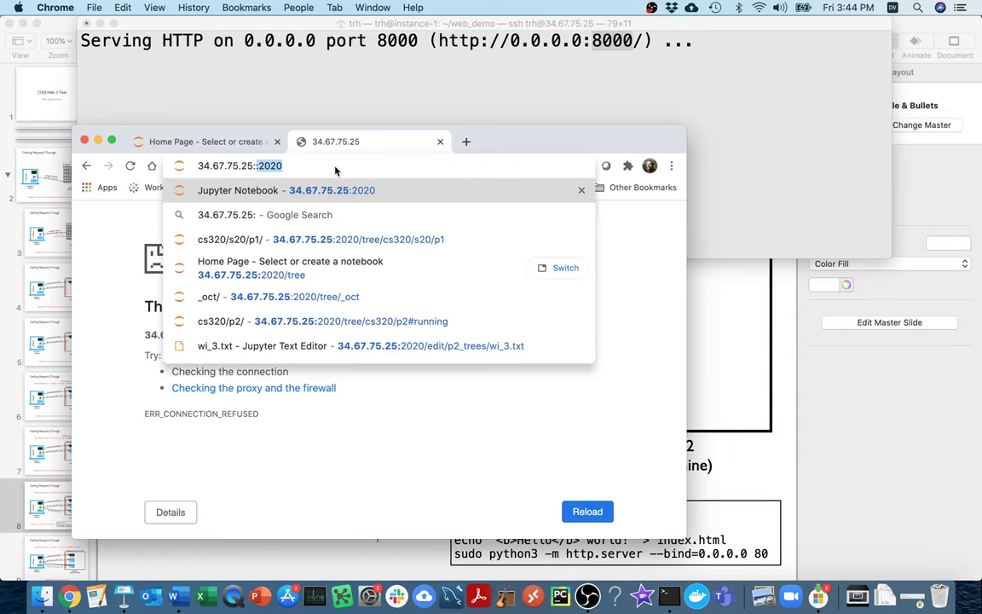
{"action": "type", "text": "8000"}
{"action": "key", "text": "Return"}
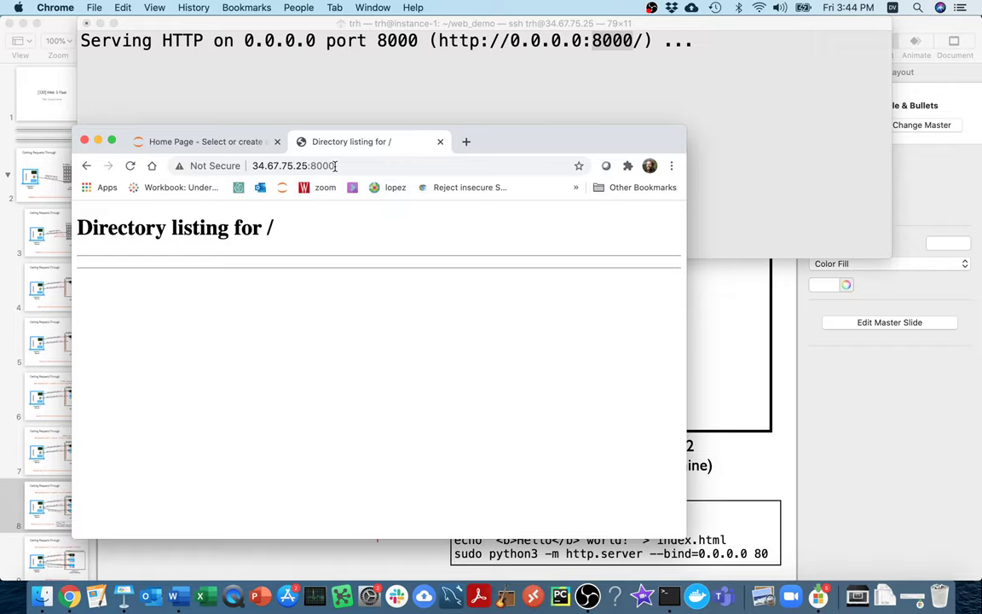
{"action": "left_click_drag", "start_coordinate": [77, 228], "coordinate": [322, 237]}
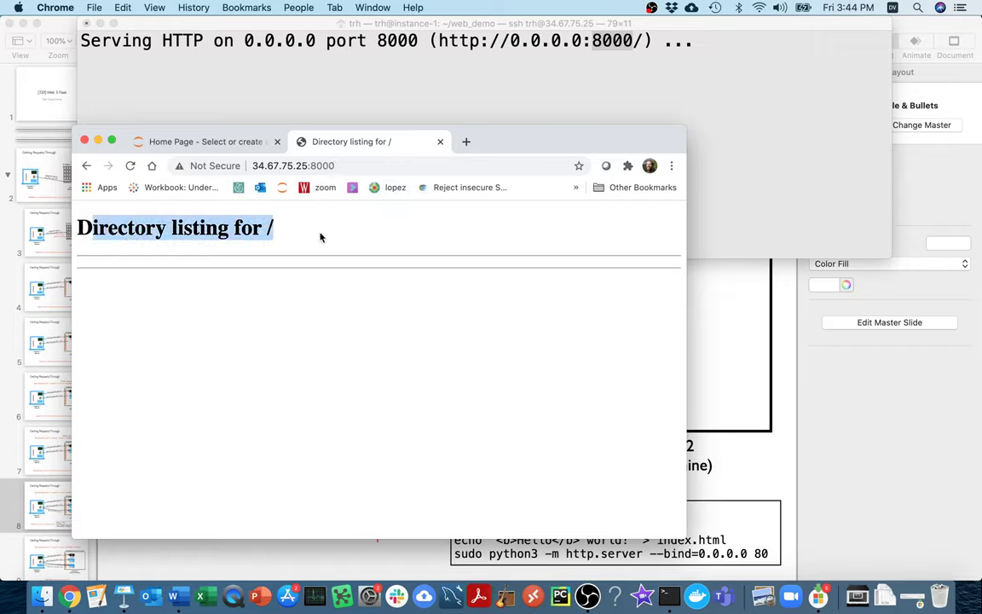
- Open the web_demo folder in Jupyter and add a new text file via New > Text File
{"action": "left_click", "coordinate": [186, 143]}
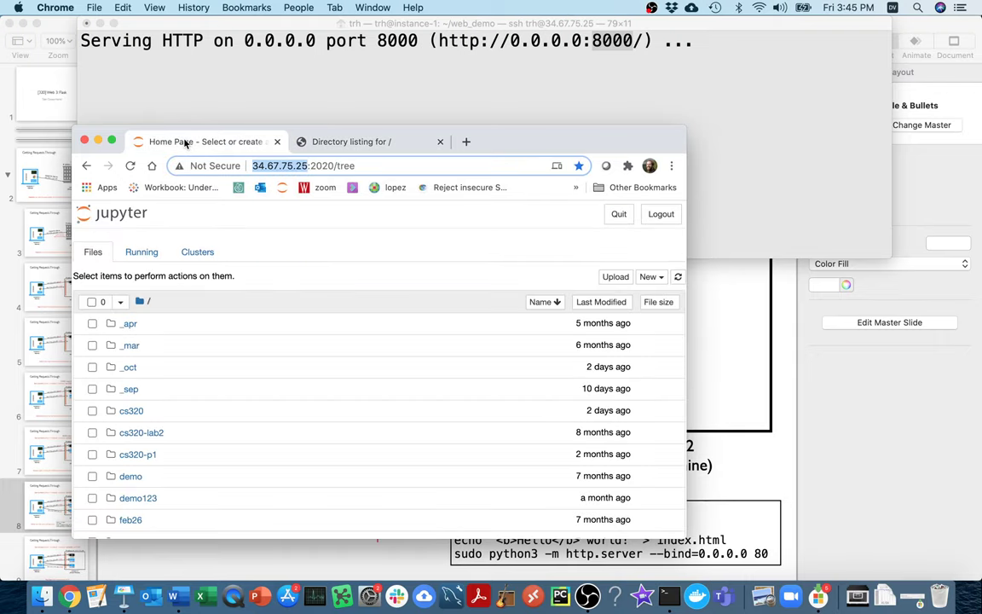
{"action": "scroll", "coordinate": [222, 376], "scroll_direction": "down", "scroll_amount": 2}
{"action": "scroll", "coordinate": [222, 377], "scroll_direction": "down", "scroll_amount": 3}
{"action": "scroll", "coordinate": [223, 378], "scroll_direction": "down", "scroll_amount": 2}
{"action": "scroll", "coordinate": [221, 377], "scroll_direction": "down", "scroll_amount": 3}
{"action": "scroll", "coordinate": [222, 377], "scroll_direction": "down", "scroll_amount": 2}
{"action": "left_click", "coordinate": [136, 384]}
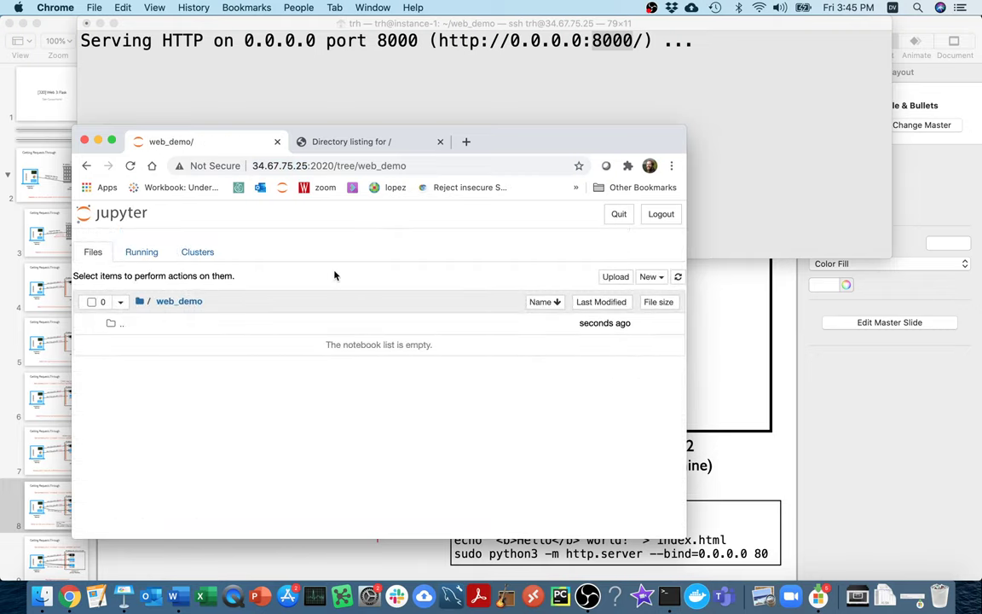
{"action": "left_click", "coordinate": [342, 143]}
{"action": "left_click", "coordinate": [234, 143]}
{"action": "left_click", "coordinate": [650, 277]}
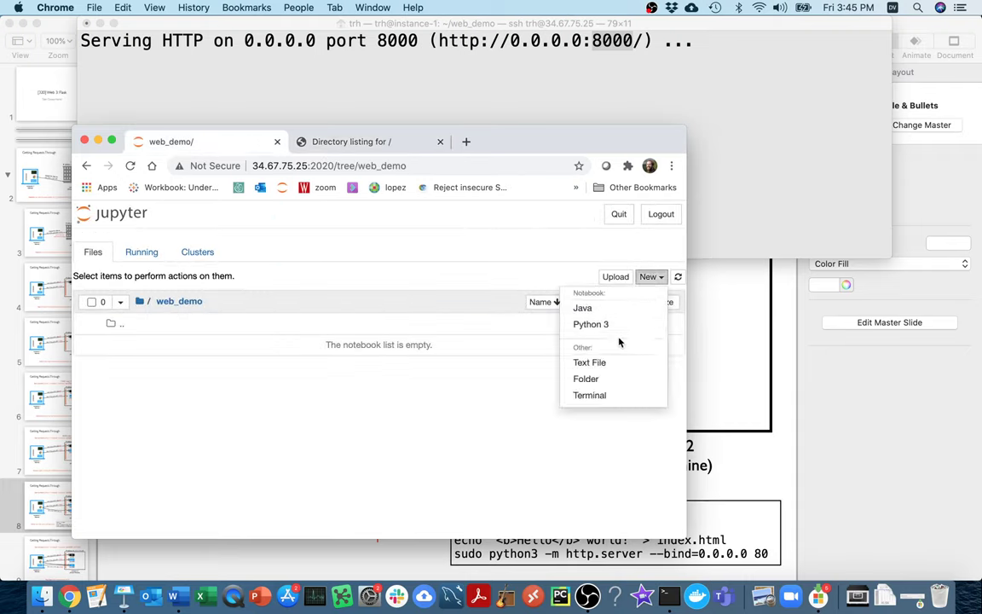
{"action": "left_click", "coordinate": [590, 362]}
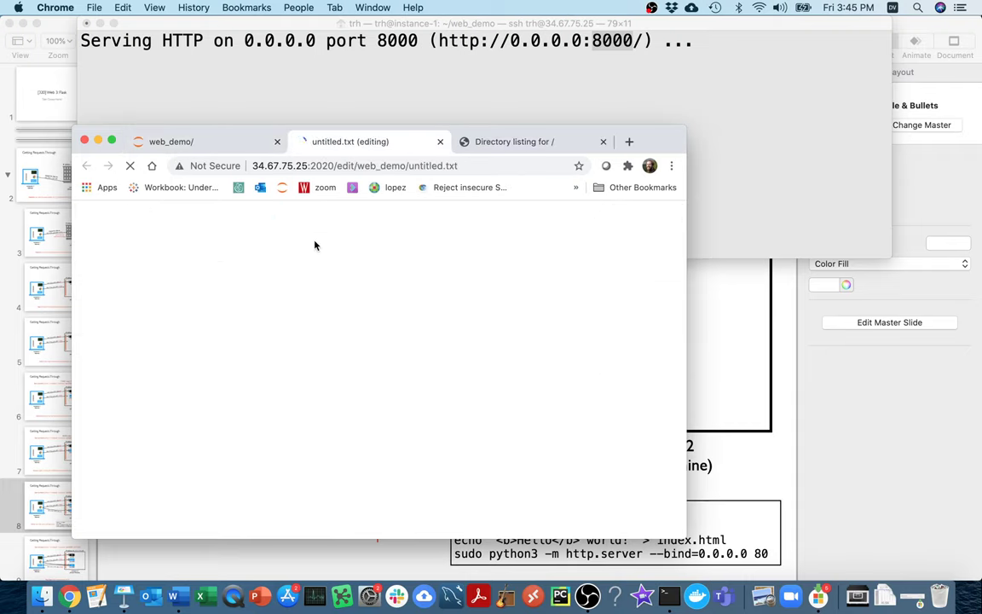
- Rename the new file to page1.html and save it containing '<b>hello</b> world'
{"action": "left_click", "coordinate": [92, 241]}
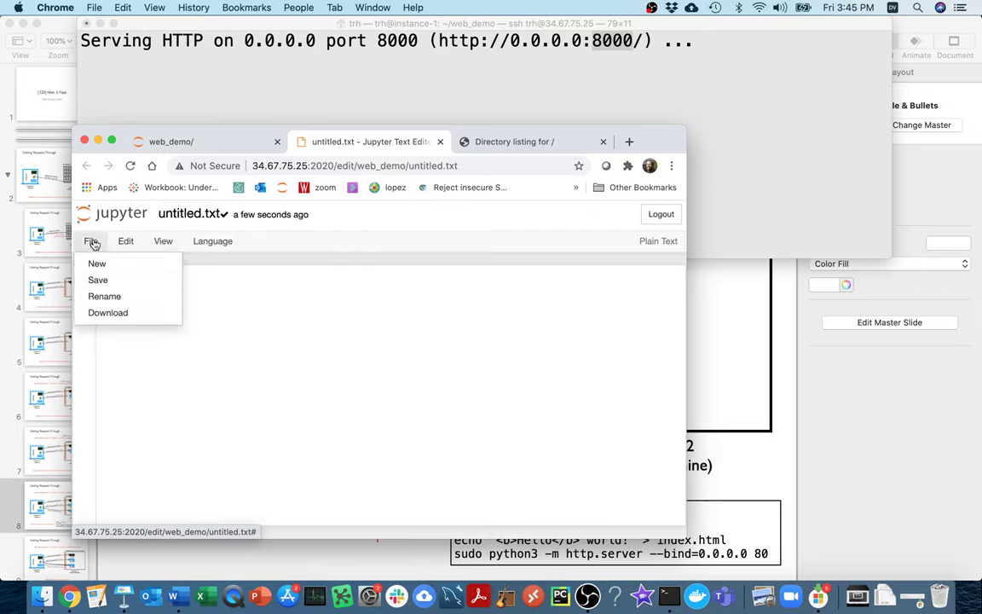
{"action": "left_click", "coordinate": [114, 301]}
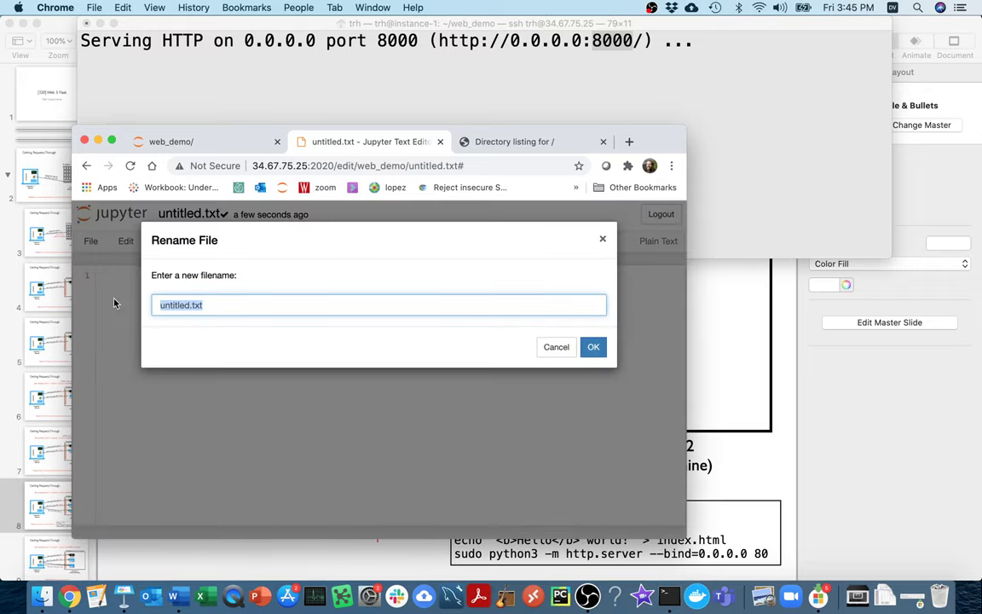
{"action": "type", "text": "page1.h"}
{"action": "type", "text": "tml"}
{"action": "key", "text": "Return"}
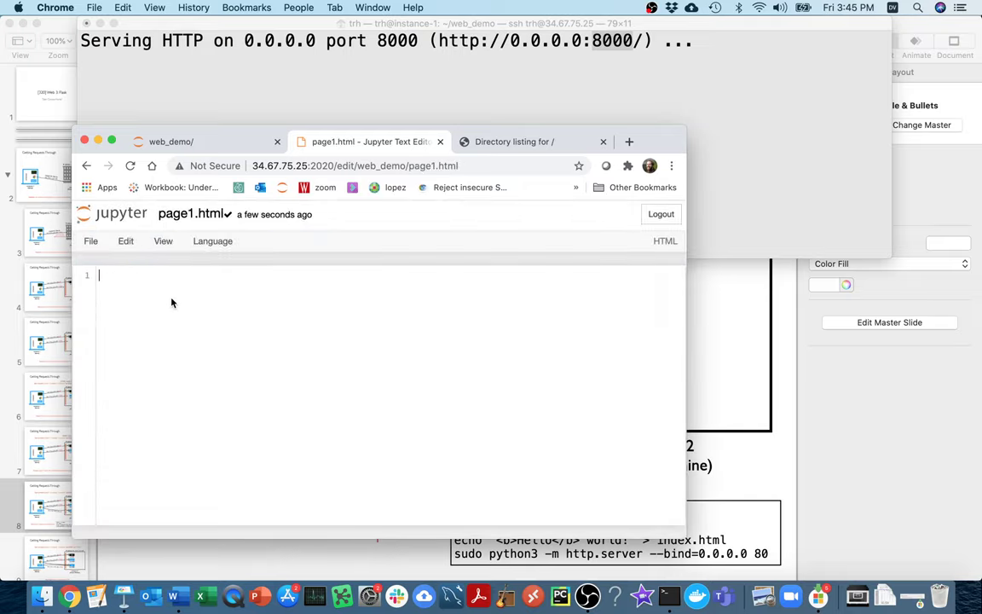
{"action": "type", "text": "hell"}
{"action": "key", "text": "super+equal"}
{"action": "key", "text": "super+equal"}
{"action": "key", "text": "super+equal"}
{"action": "key", "text": "super+equal"}
{"action": "type", "text": "o world"}
{"action": "key", "text": "super+Left"}
{"action": "type", "text": "<"}
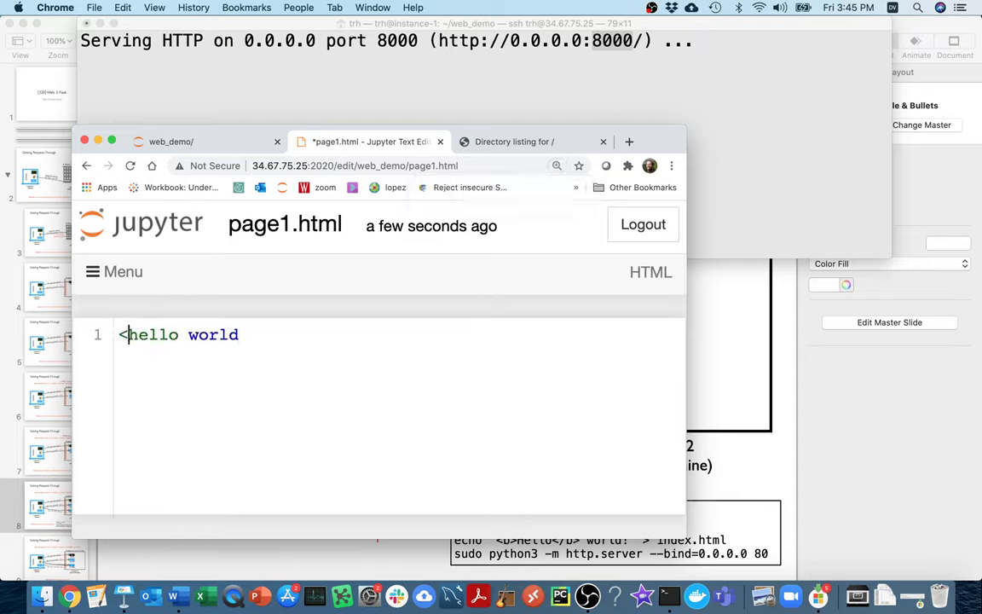
{"action": "type", "text": "b>"}
{"action": "key", "text": "Right"}
{"action": "key", "text": "Right"}
{"action": "key", "text": "Right"}
{"action": "key", "text": "Right"}
{"action": "type", "text": "</b>"}
{"action": "key", "text": "super+s"}
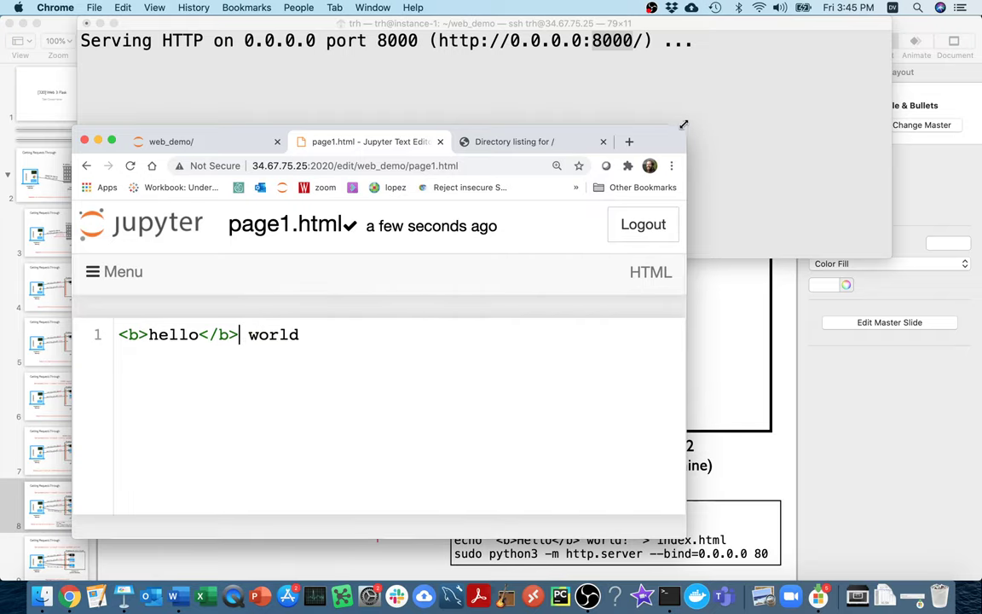
- Reload the directory listing to show page1.html and enter 34.67.75.25:8000/page1.html
{"action": "mouse_move", "coordinate": [684, 126]}
{"action": "left_mouse_down"}
{"action": "mouse_move", "coordinate": [821, 147]}
{"action": "mouse_move", "coordinate": [827, 158]}
{"action": "left_mouse_up"}
{"action": "left_click", "coordinate": [537, 161]}
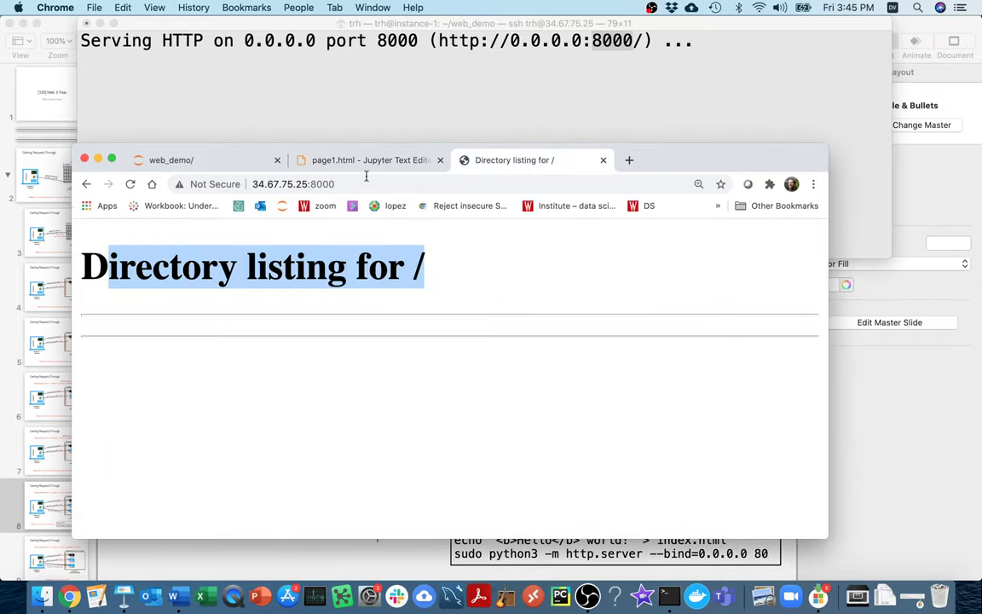
{"action": "left_click", "coordinate": [130, 185]}
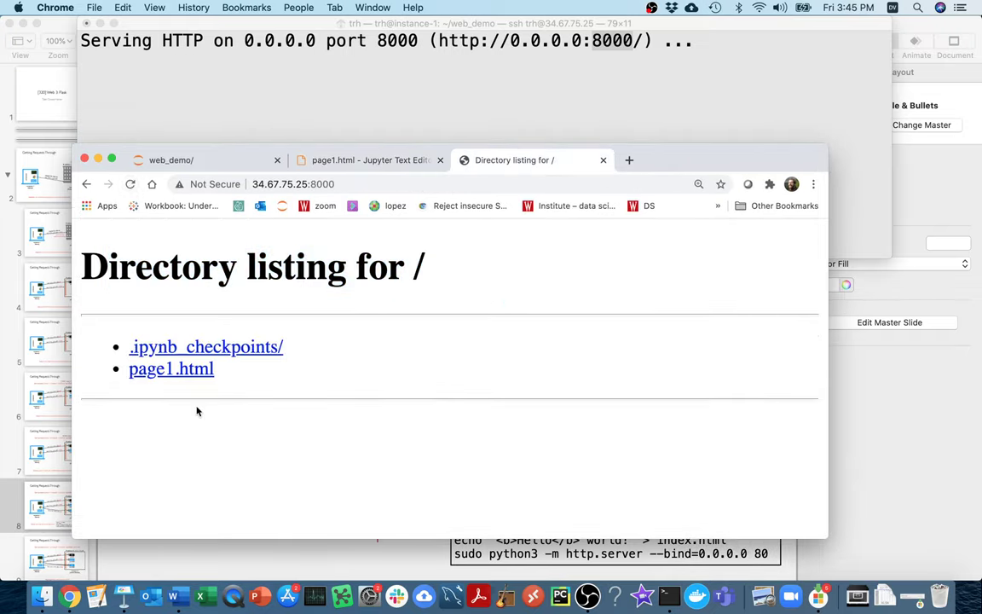
{"action": "left_click", "coordinate": [350, 186]}
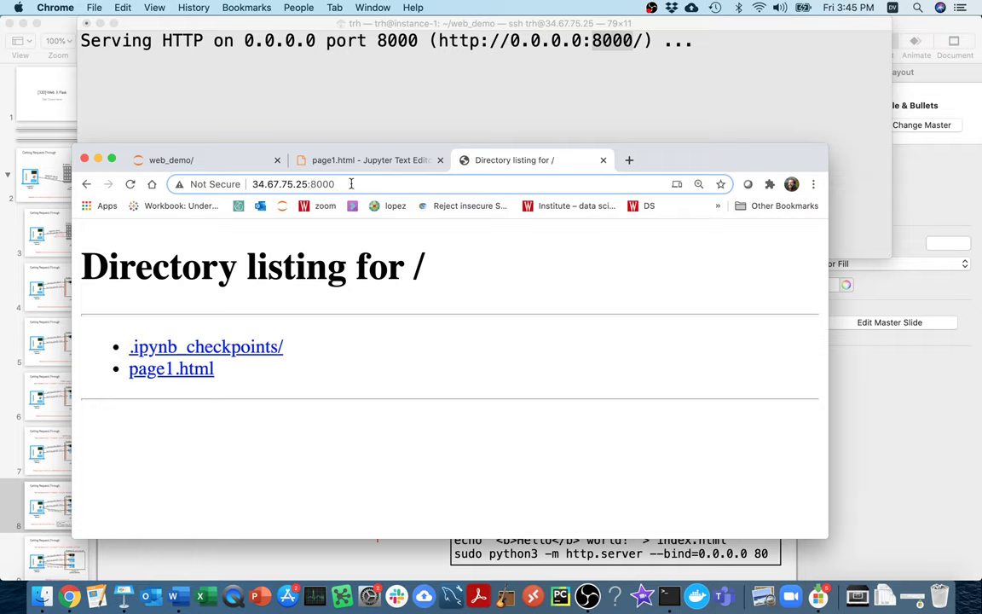
{"action": "type", "text": "/"}
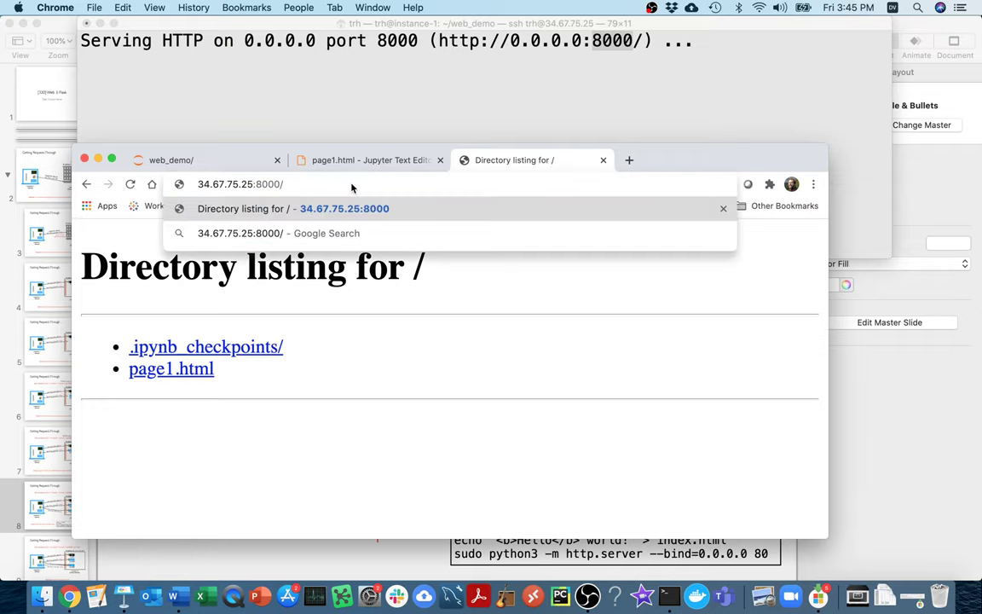
{"action": "type", "text": "page1.hm"}
{"action": "key", "text": "BackSpace"}
{"action": "type", "text": "tml"}
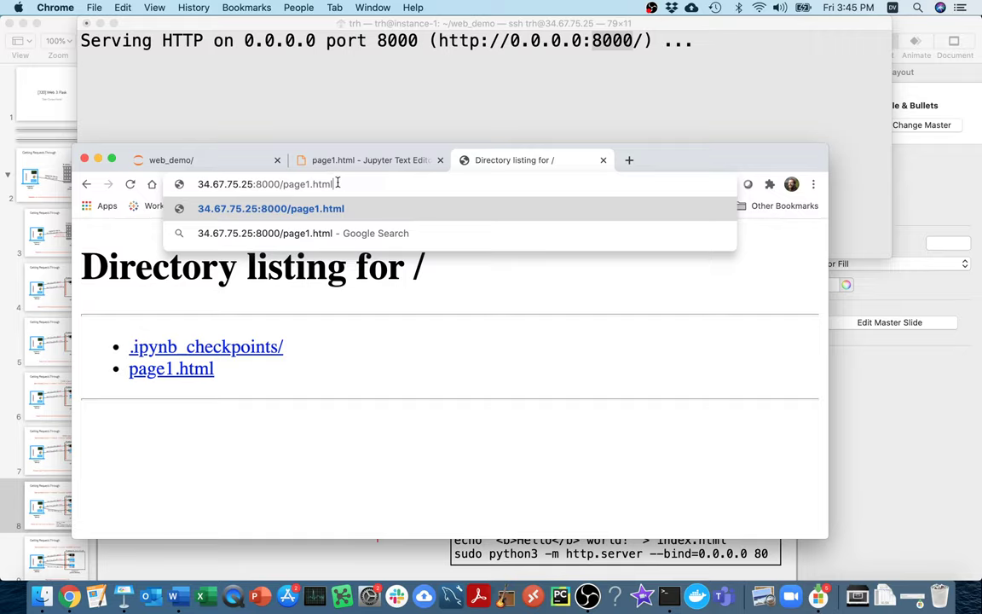
{"action": "left_click_drag", "start_coordinate": [253, 185], "coordinate": [170, 179]}
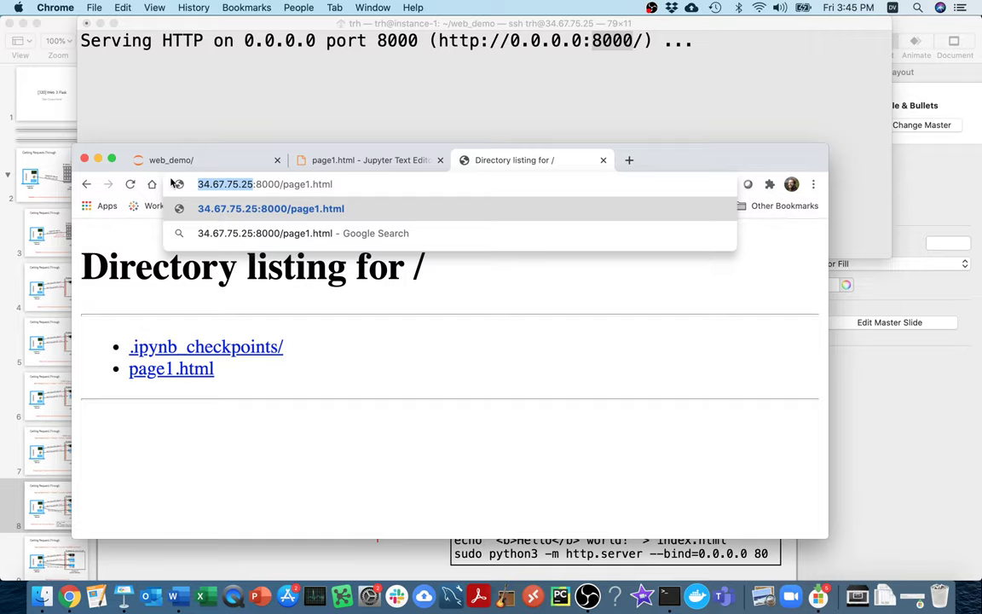
{"action": "double_click", "coordinate": [262, 184]}
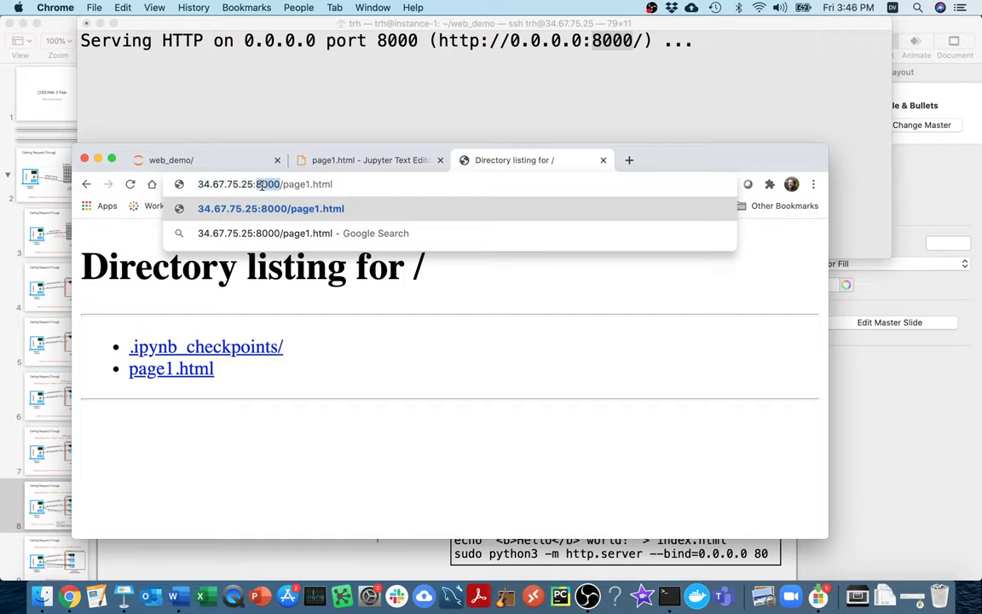
- Check port 8000 and the http.server command in the Terminal output
{"action": "left_click", "coordinate": [379, 58]}
{"action": "scroll", "coordinate": [379, 61], "scroll_direction": "up", "scroll_amount": 2}
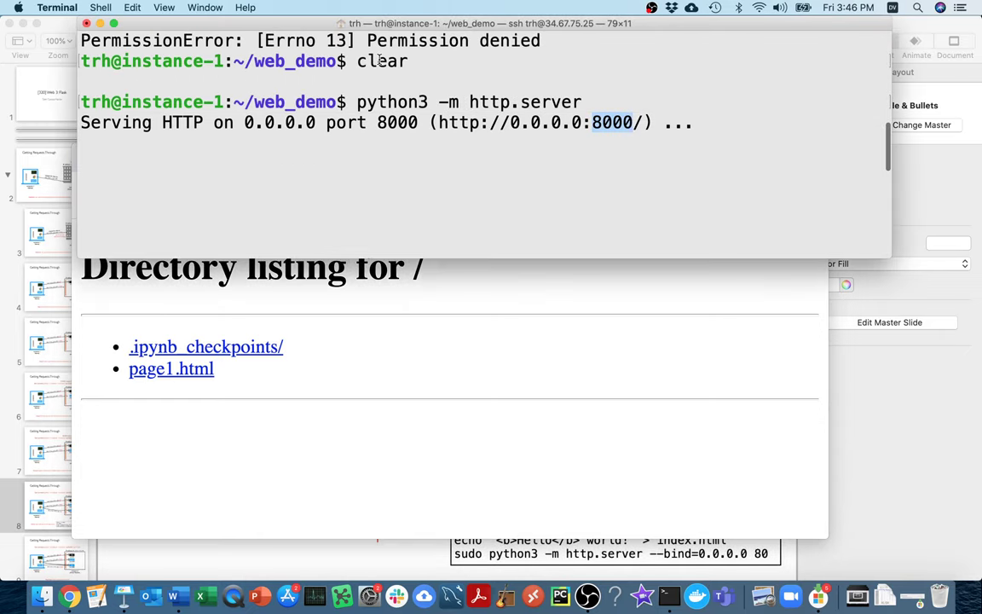
{"action": "double_click", "coordinate": [398, 121]}
{"action": "left_click_drag", "start_coordinate": [470, 102], "coordinate": [585, 102]}
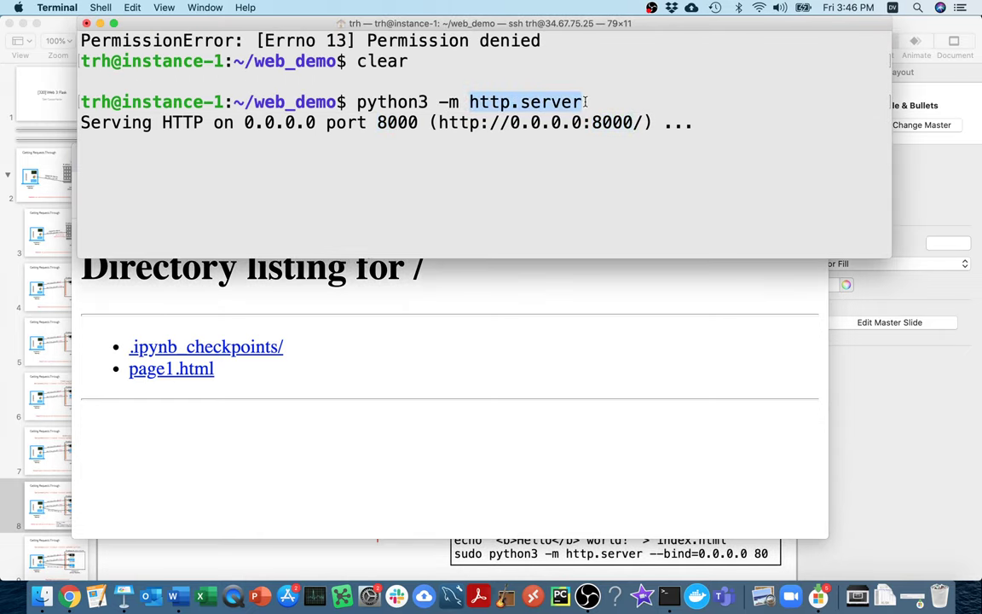
- Enlarge Chrome beside Terminal and review the page1.html address on port 8000
{"action": "left_click", "coordinate": [506, 303]}
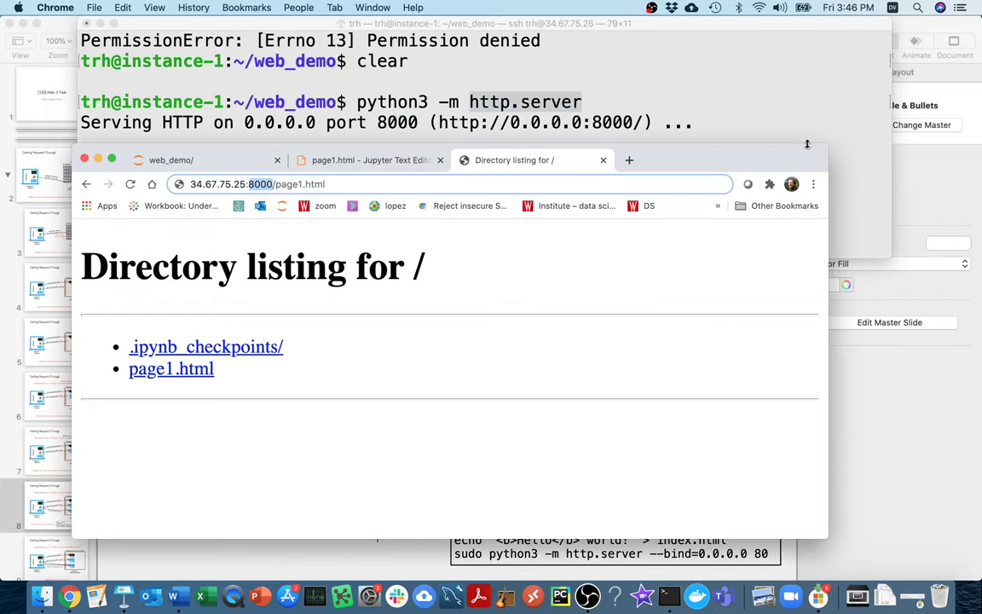
{"action": "mouse_move", "coordinate": [824, 152]}
{"action": "left_mouse_down"}
{"action": "mouse_move", "coordinate": [859, 229]}
{"action": "mouse_move", "coordinate": [857, 254]}
{"action": "left_mouse_up"}
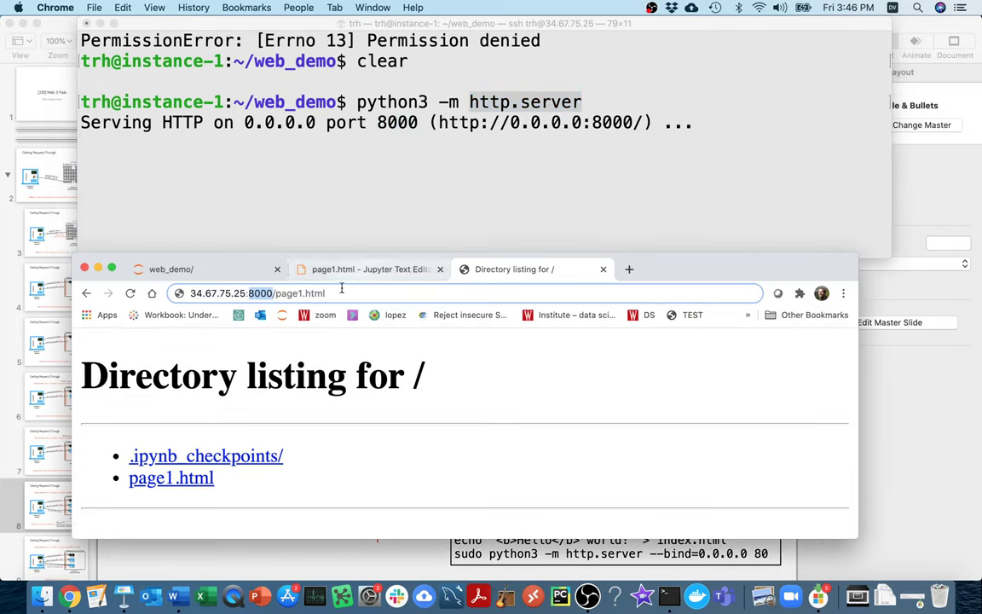
{"action": "left_click_drag", "start_coordinate": [276, 293], "coordinate": [335, 295]}
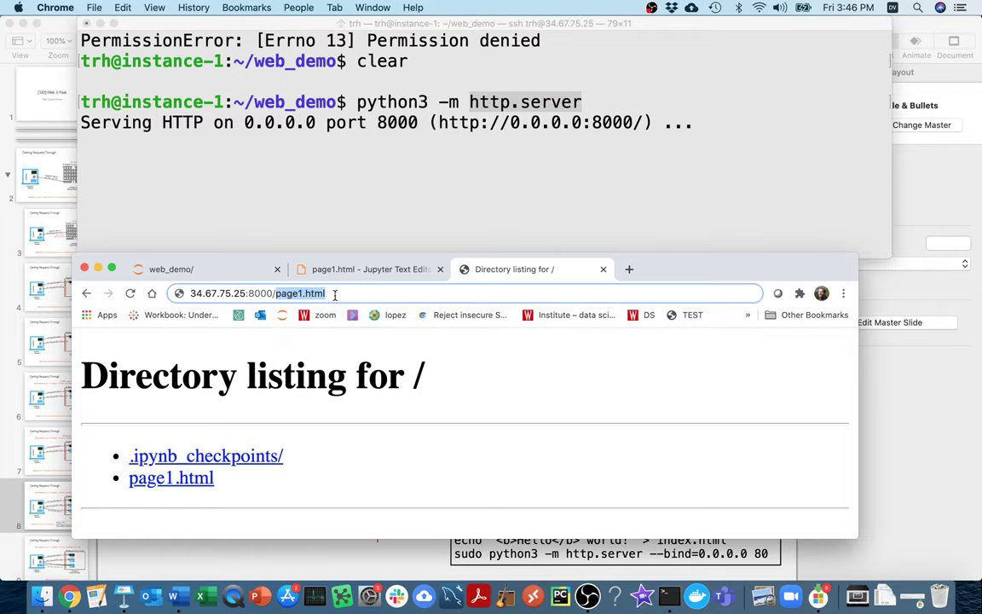
{"action": "left_click", "coordinate": [337, 294]}
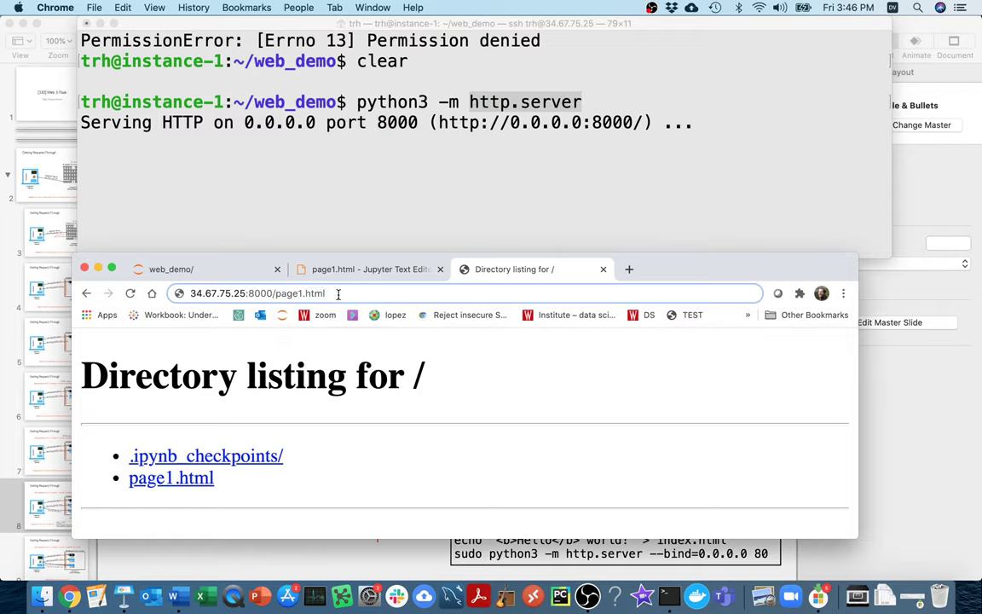
- Load page1.html, check its GET in the Terminal log, then reload the hello world page twice
{"action": "key", "text": "Return"}
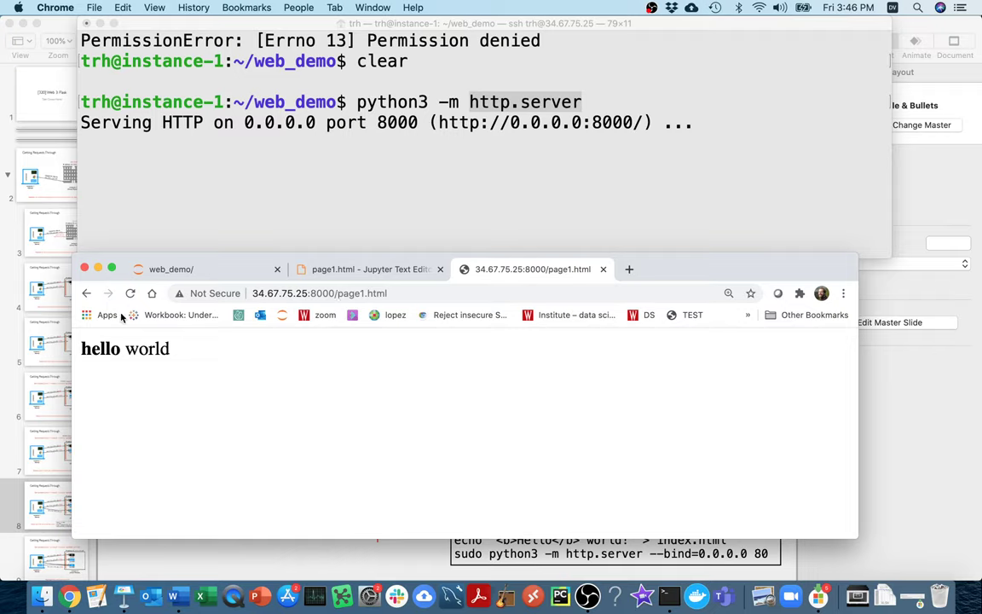
{"action": "triple_click", "coordinate": [107, 349]}
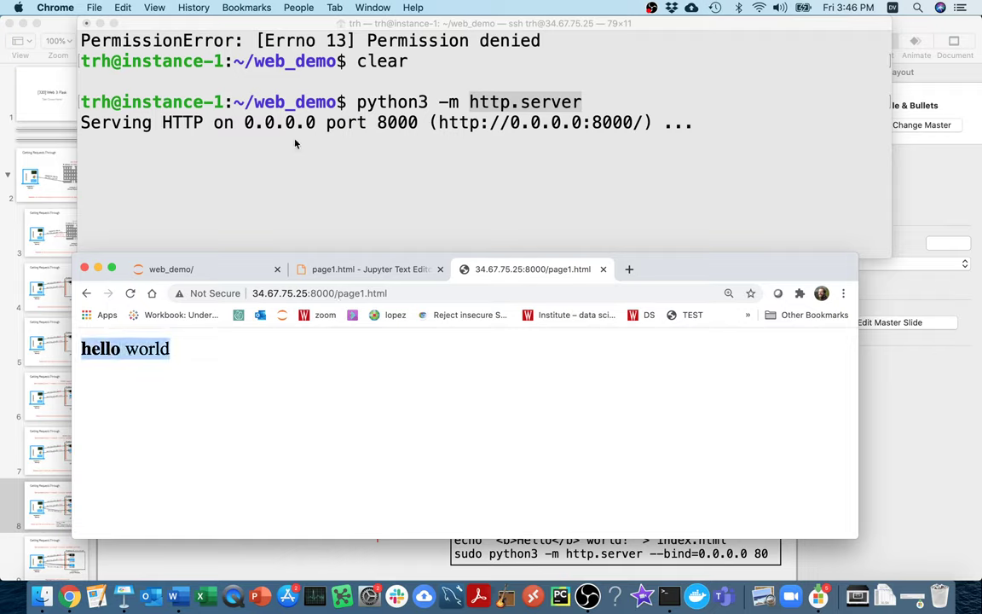
{"action": "left_click", "coordinate": [328, 109]}
{"action": "scroll", "coordinate": [328, 109], "scroll_direction": "down", "scroll_amount": 5}
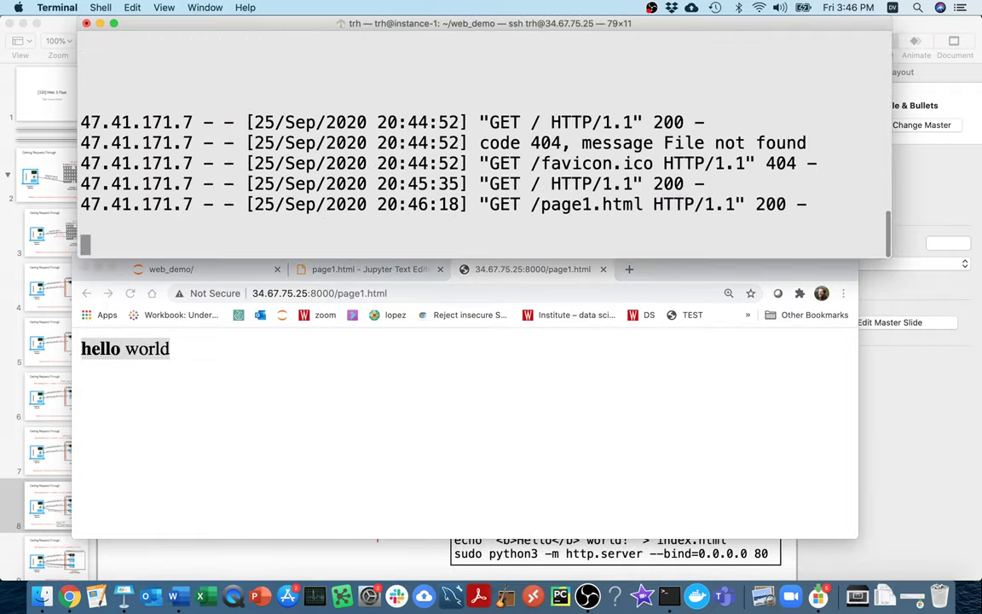
{"action": "key", "text": "super+Tab"}
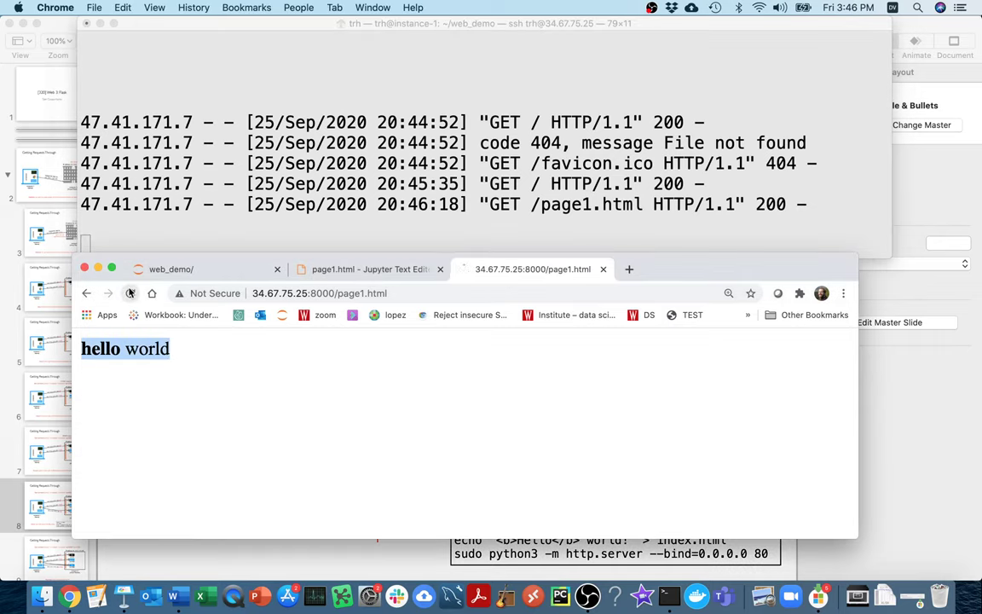
{"action": "left_click", "coordinate": [130, 293]}
{"action": "left_click", "coordinate": [130, 293]}
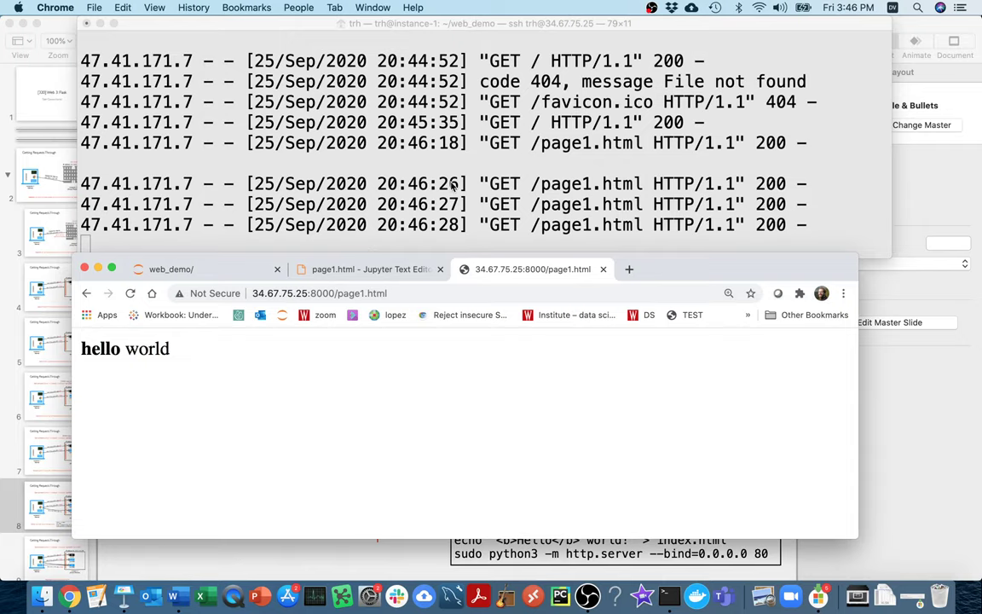
- Request page2.html, highlight the 404 File not found line in the server log, and return to the browser
{"action": "left_click", "coordinate": [409, 292]}
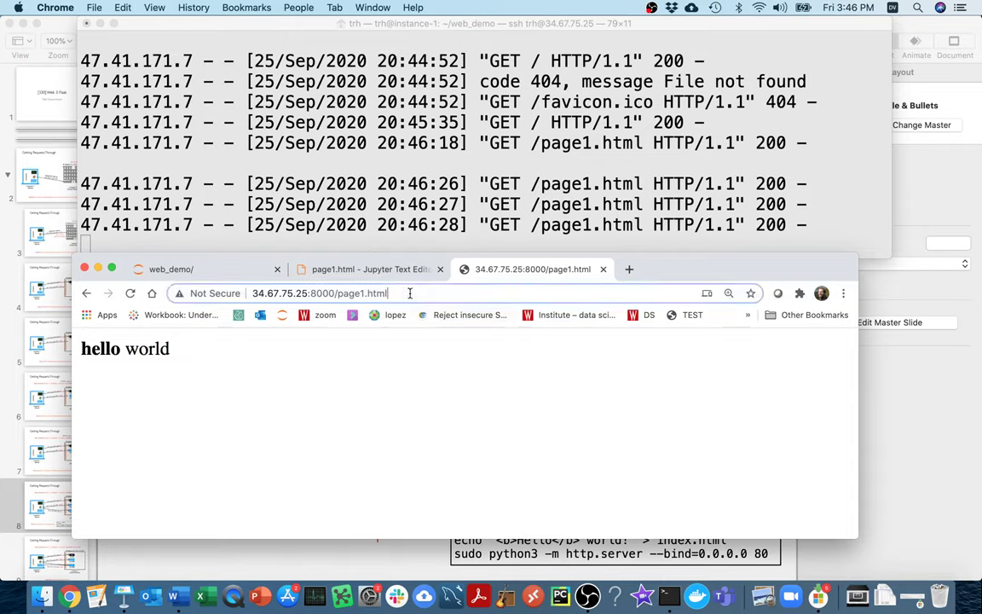
{"action": "key", "text": "BackSpace"}
{"action": "type", "text": "2"}
{"action": "key", "text": "Return"}
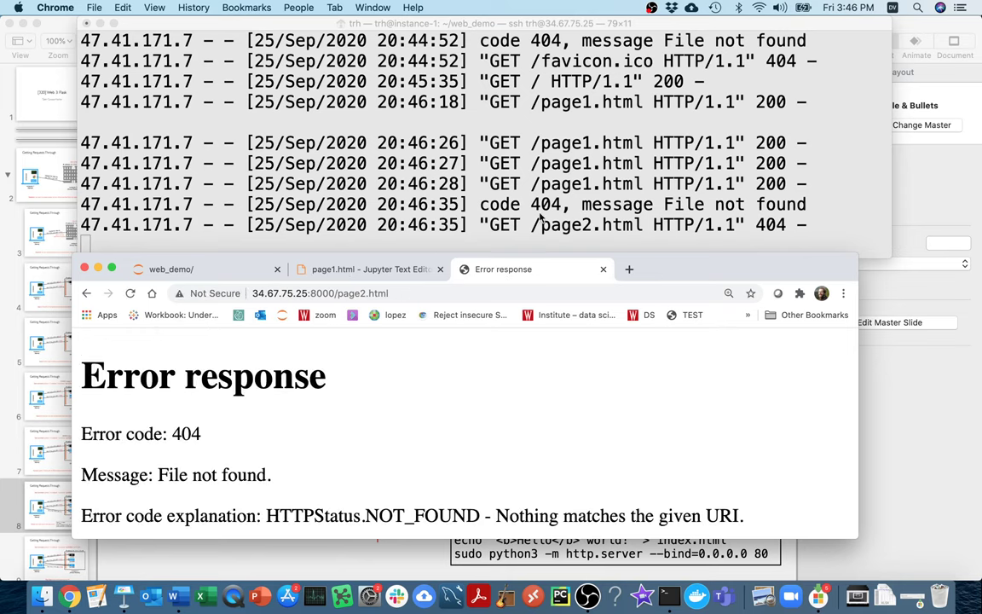
{"action": "left_click", "coordinate": [504, 207]}
{"action": "left_click_drag", "start_coordinate": [480, 205], "coordinate": [810, 207]}
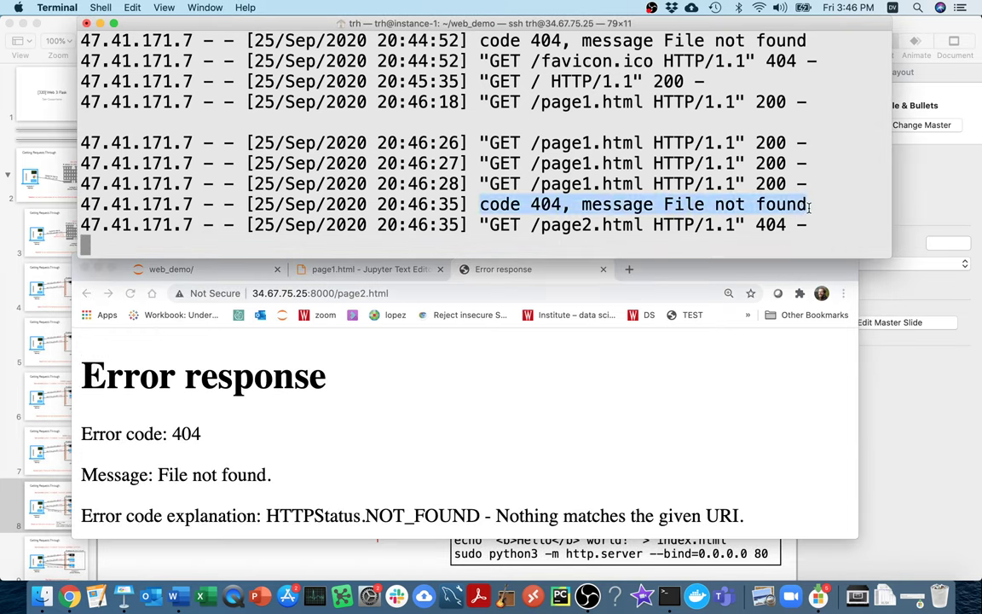
{"action": "left_click", "coordinate": [544, 424]}
{"action": "scroll", "coordinate": [544, 423], "scroll_direction": "down", "scroll_amount": 2}
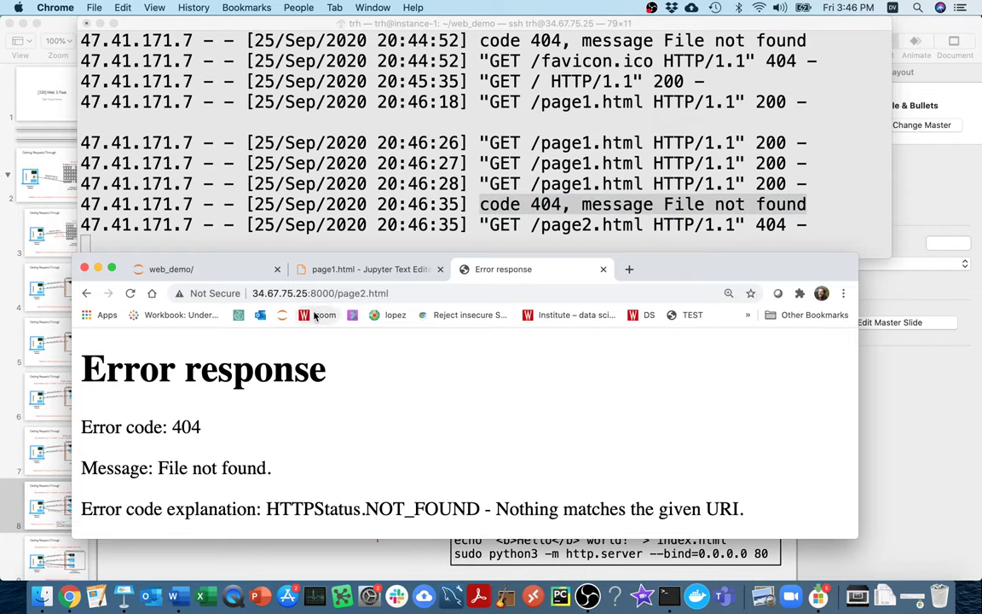
- Open page1.html from the web_demo listing in the Jupyter editor, leaving its address unchanged
{"action": "left_click", "coordinate": [181, 273]}
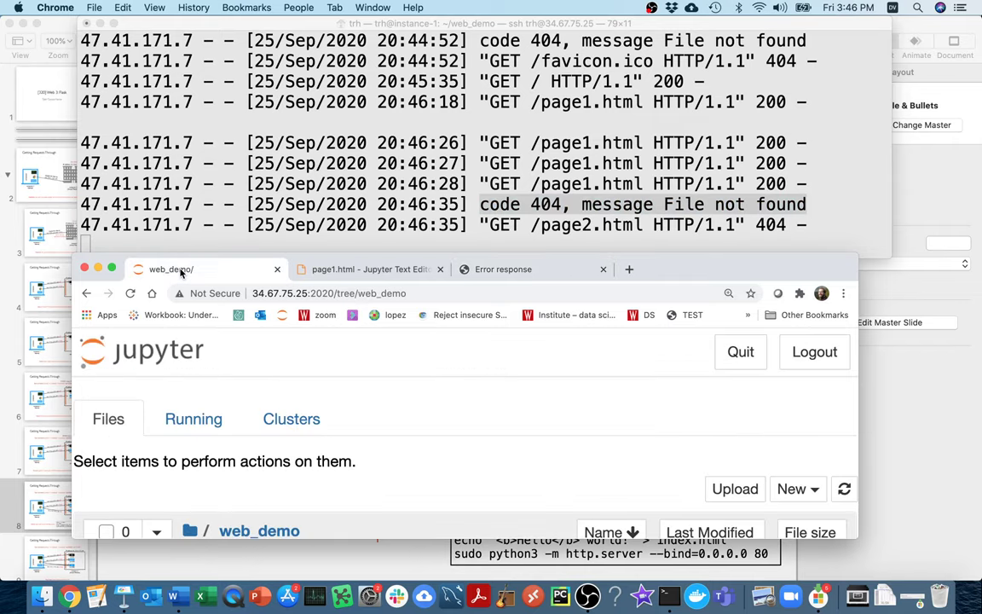
{"action": "scroll", "coordinate": [379, 518], "scroll_direction": "down", "scroll_amount": 2}
{"action": "scroll", "coordinate": [380, 517], "scroll_direction": "down", "scroll_amount": 1}
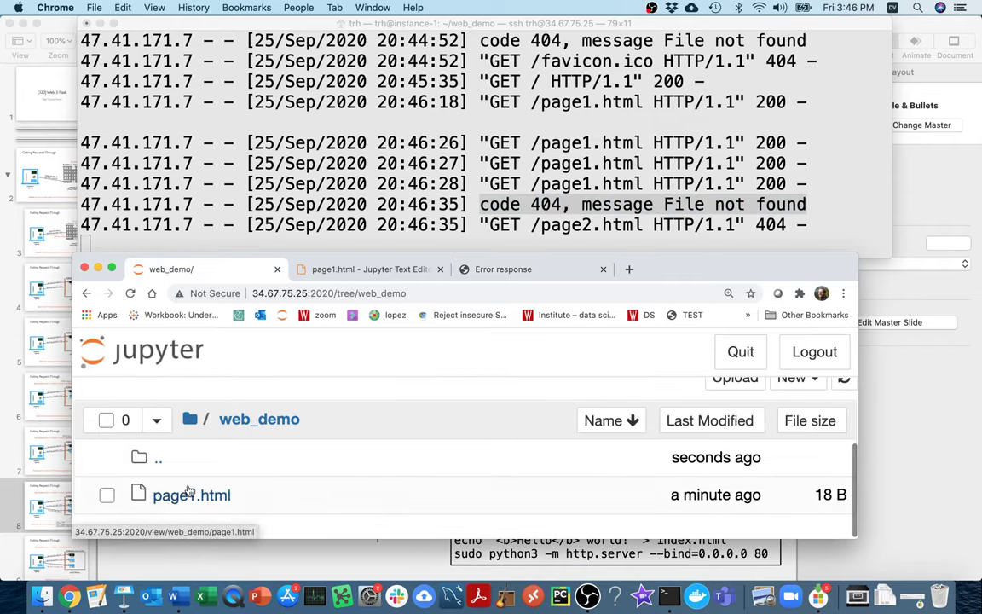
{"action": "left_click", "coordinate": [359, 269]}
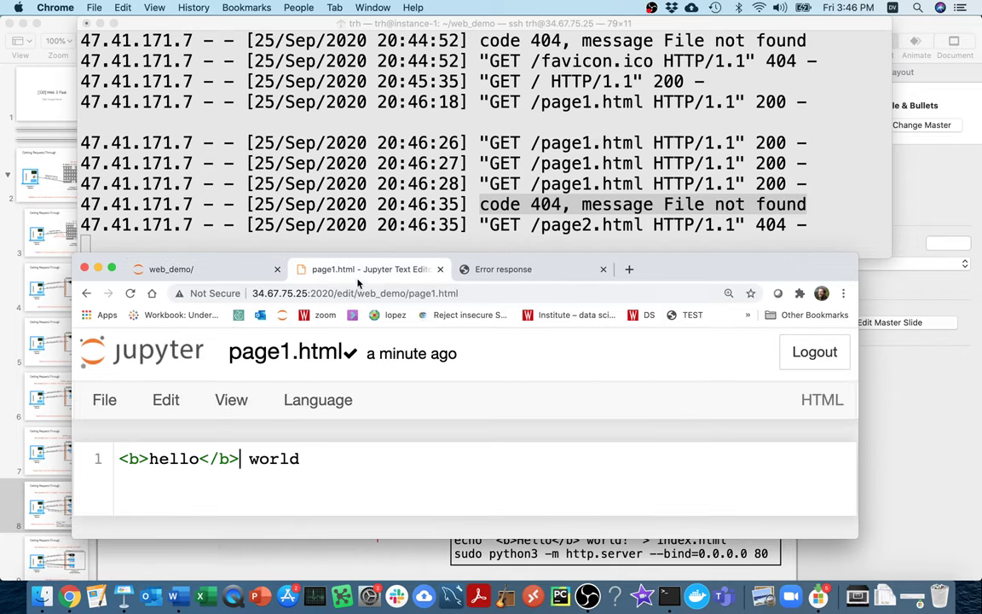
{"action": "left_click_drag", "start_coordinate": [471, 294], "coordinate": [409, 294]}
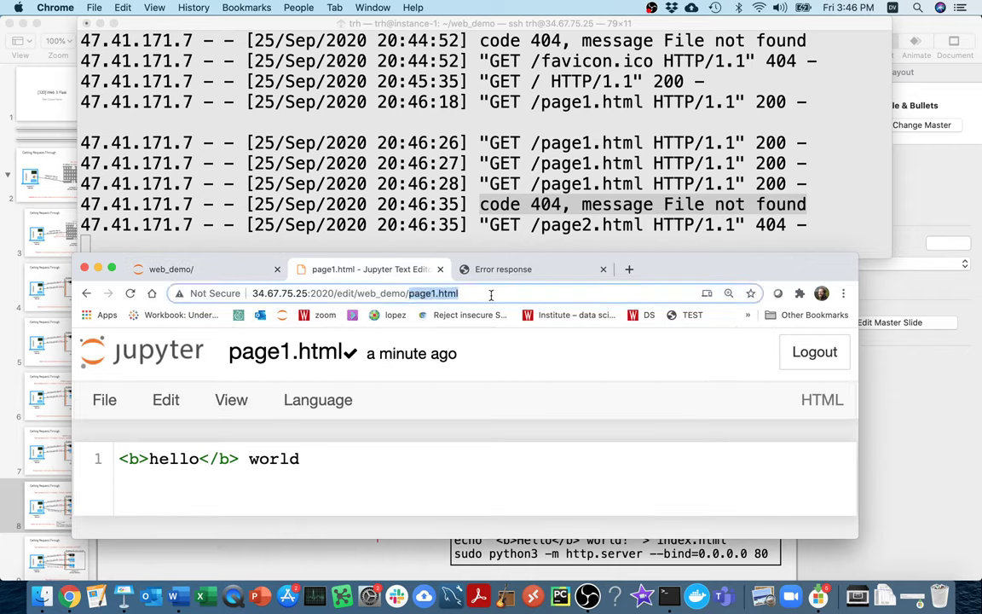
{"action": "type", "text": "p1."}
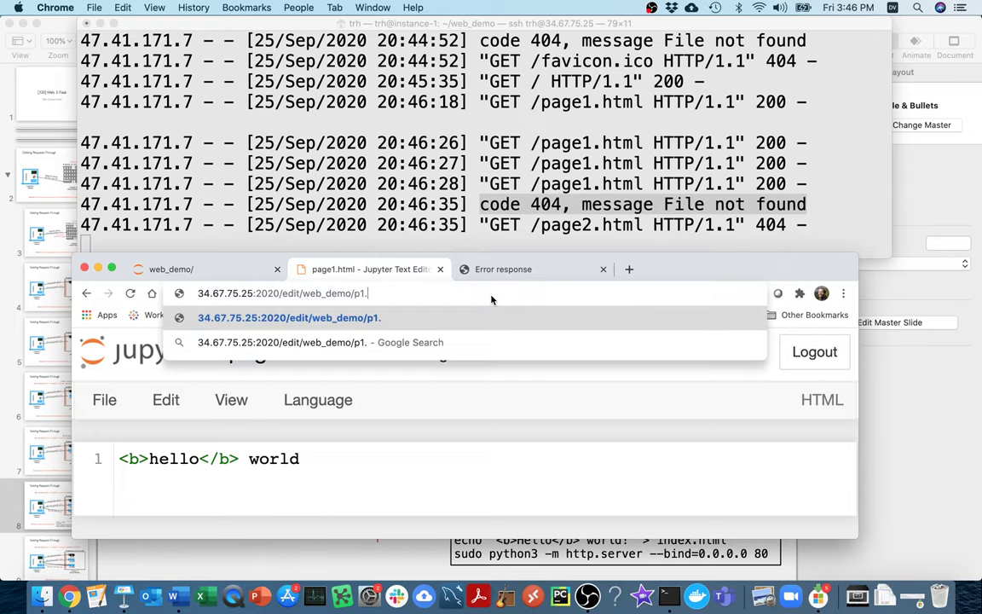
{"action": "type", "text": "ipynb"}
{"action": "key", "text": "BackSpace"}
{"action": "key", "text": "BackSpace"}
{"action": "key", "text": "BackSpace"}
{"action": "key", "text": "BackSpace"}
{"action": "key", "text": "BackSpace"}
{"action": "key", "text": "BackSpace"}
{"action": "key", "text": "Escape"}
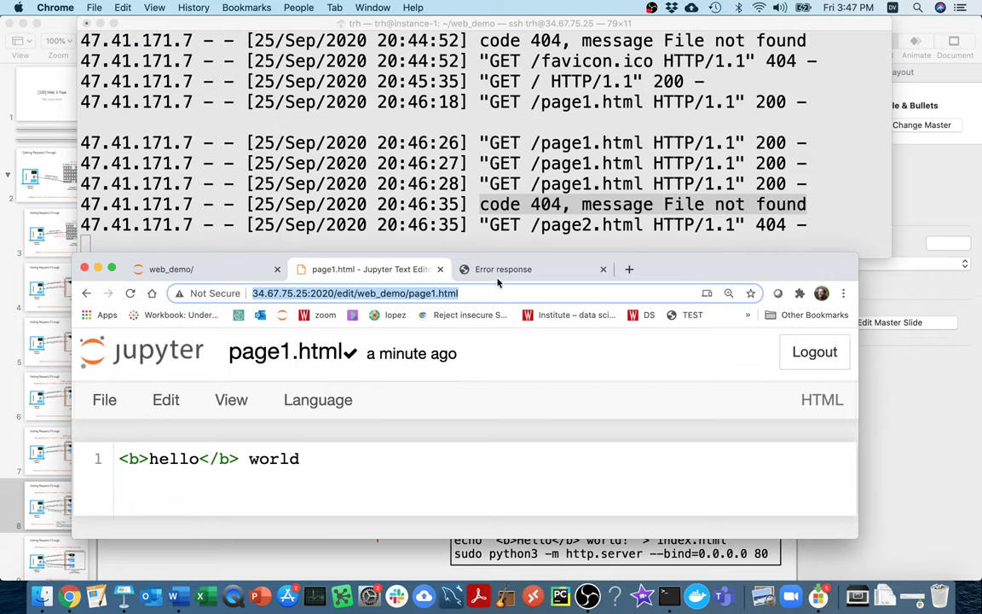
- Switch to the page2.html error tab and abandon an edit of its address
{"action": "left_click", "coordinate": [452, 256]}
{"action": "left_click_drag", "start_coordinate": [338, 293], "coordinate": [428, 293]}
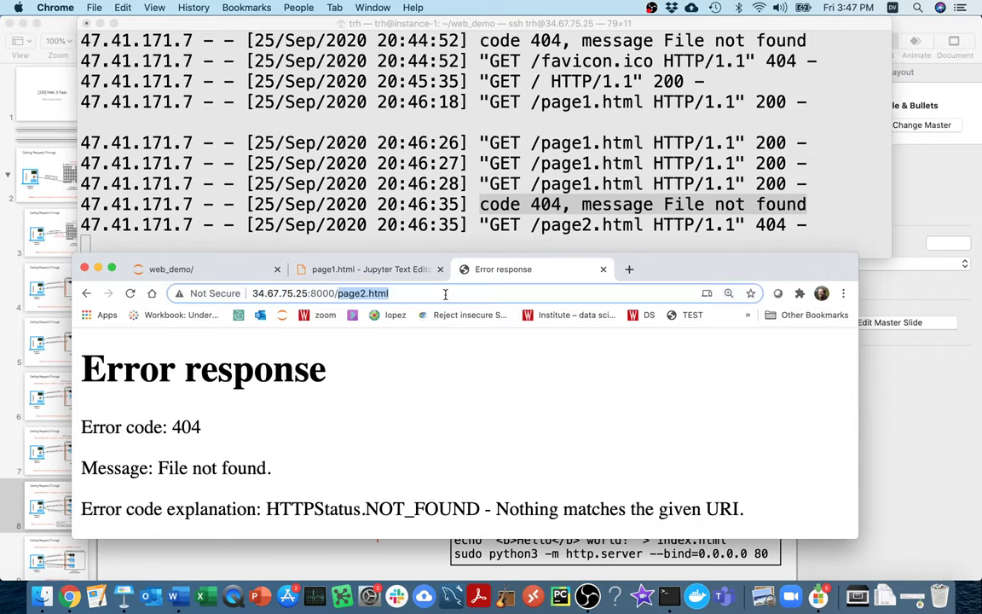
{"action": "type", "text": "p1.ipynb"}
{"action": "key", "text": "BackSpace"}
{"action": "key", "text": "BackSpace"}
{"action": "key", "text": "BackSpace"}
{"action": "key", "text": "BackSpace"}
{"action": "key", "text": "BackSpace"}
{"action": "key", "text": "BackSpace"}
{"action": "key", "text": "BackSpace"}
{"action": "key", "text": "Escape"}
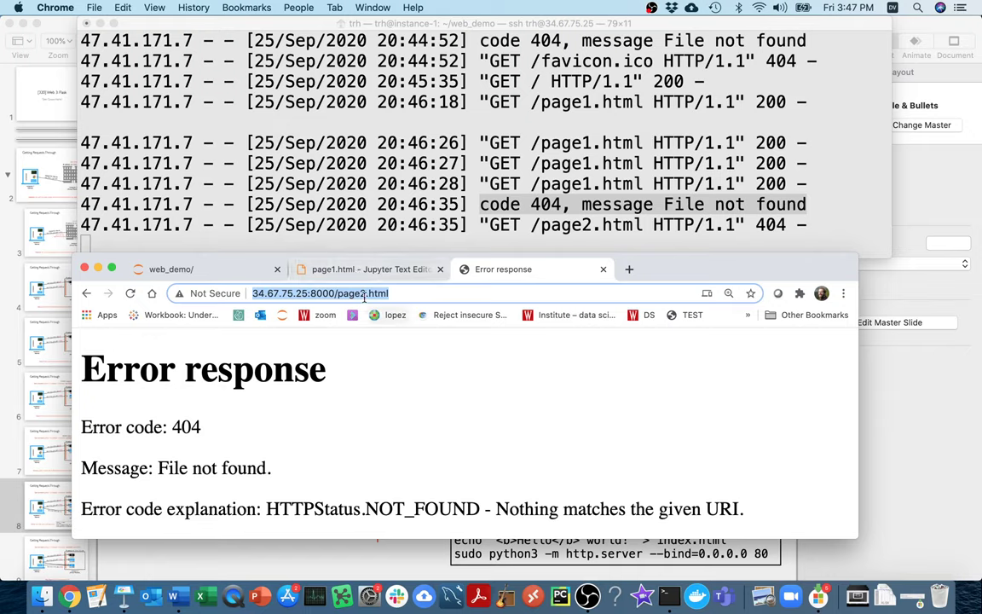
- Remove '/page2.html' to load the port 8000 root listing, then screenshot it
{"action": "left_click", "coordinate": [366, 292]}
{"action": "left_click_drag", "start_coordinate": [338, 293], "coordinate": [413, 292]}
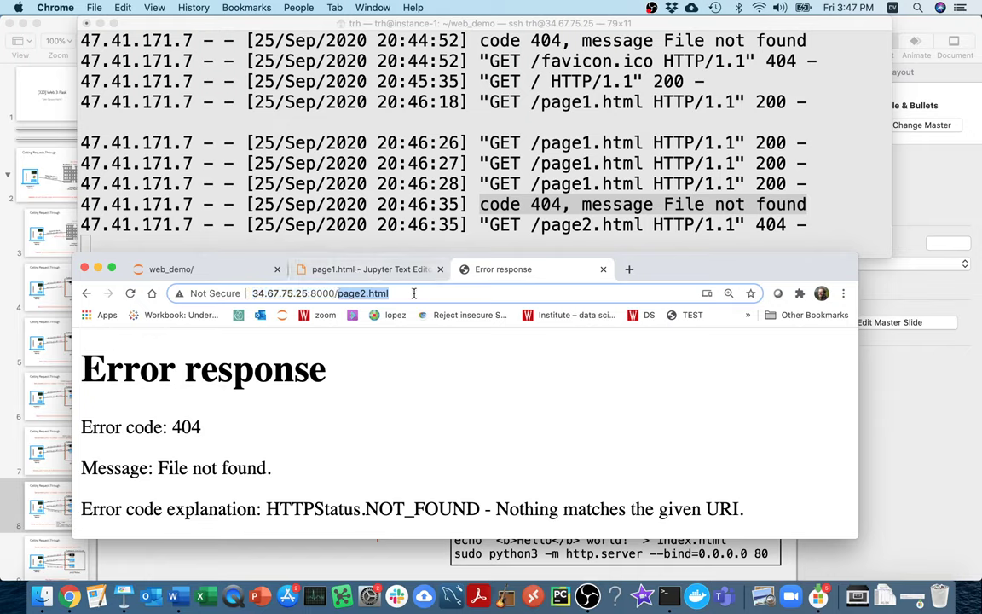
{"action": "key", "text": "BackSpace"}
{"action": "key", "text": "BackSpace"}
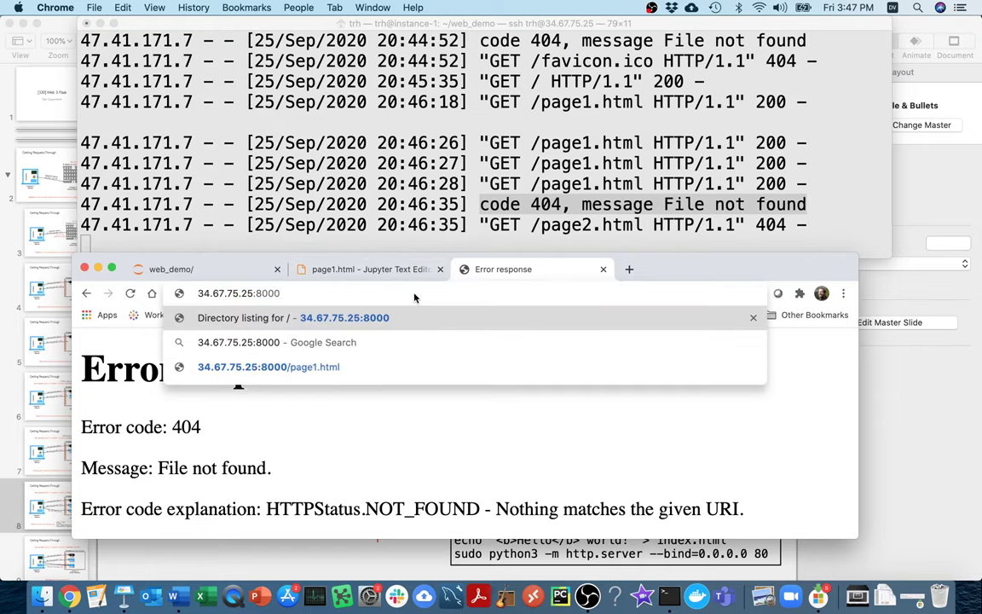
{"action": "key", "text": "Return"}
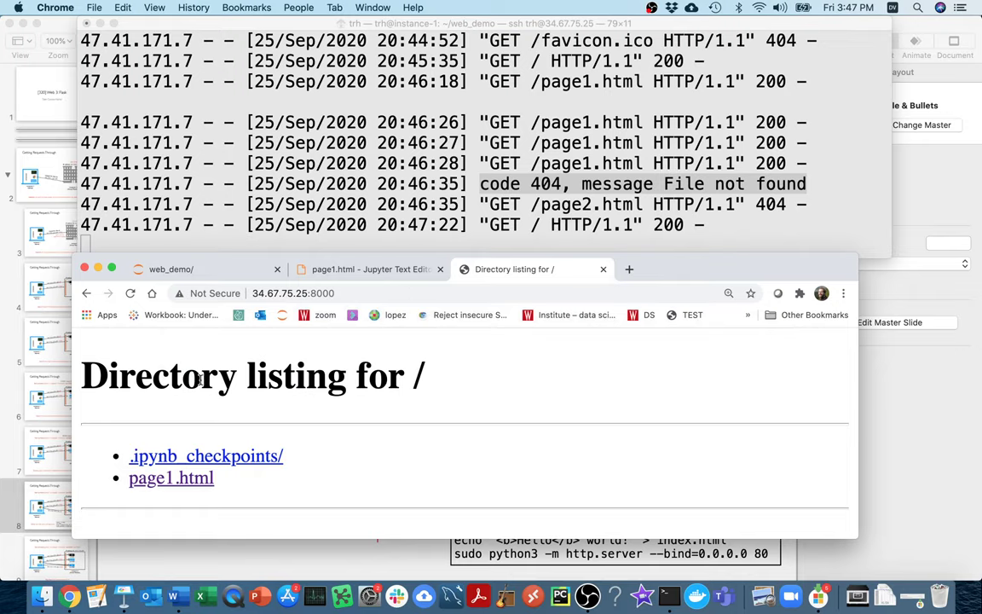
{"action": "key", "text": "super+shift+4"}
{"action": "left_click_drag", "start_coordinate": [517, 361], "coordinate": [127, 519]}
- Create a text file named index.html containing '<h1>Welcome to my home page</h1>' and save it
{"action": "left_click", "coordinate": [218, 271]}
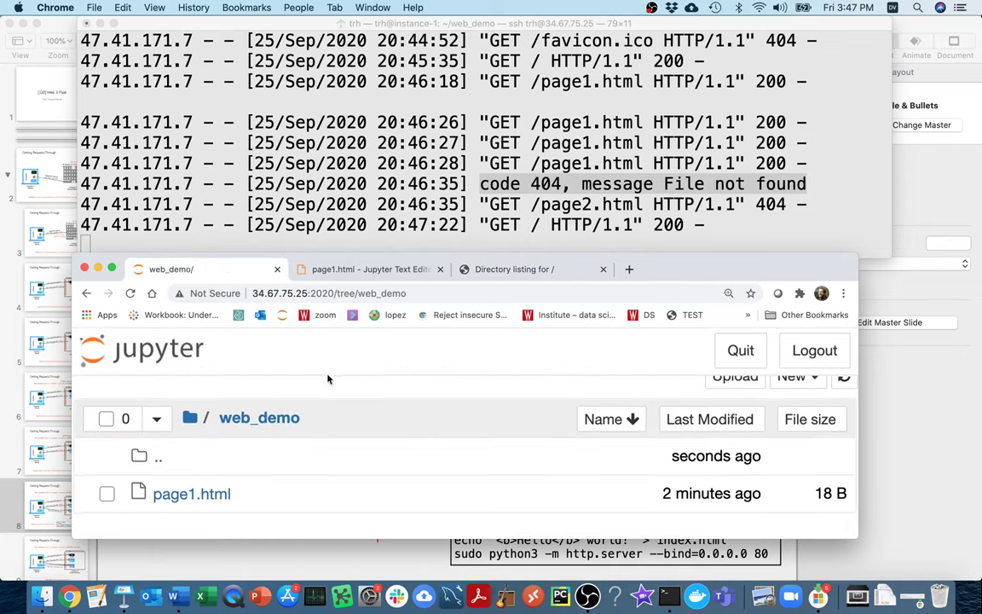
{"action": "left_click", "coordinate": [801, 379]}
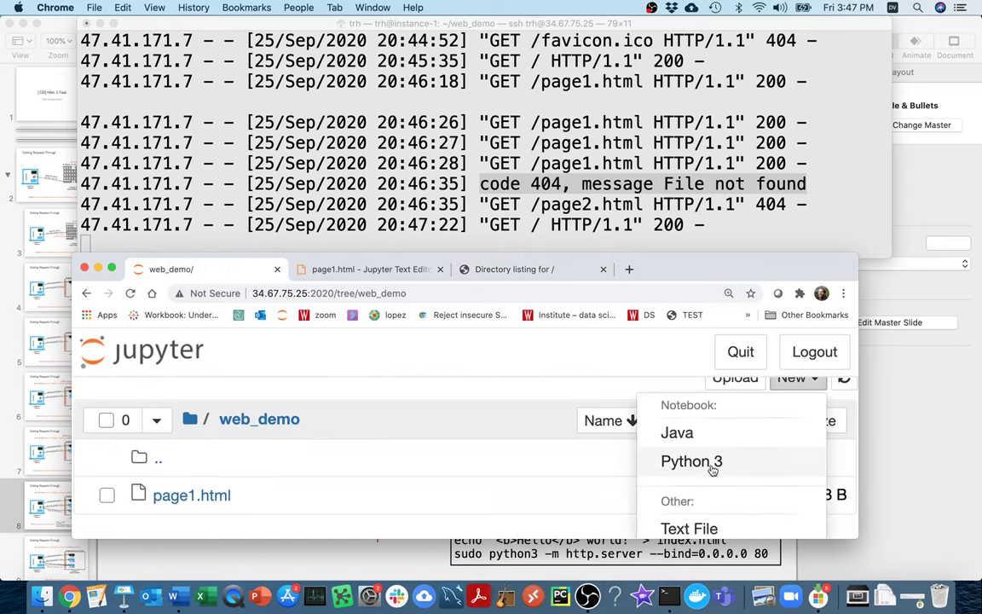
{"action": "scroll", "coordinate": [709, 474], "scroll_direction": "down", "scroll_amount": 1}
{"action": "left_click", "coordinate": [697, 494]}
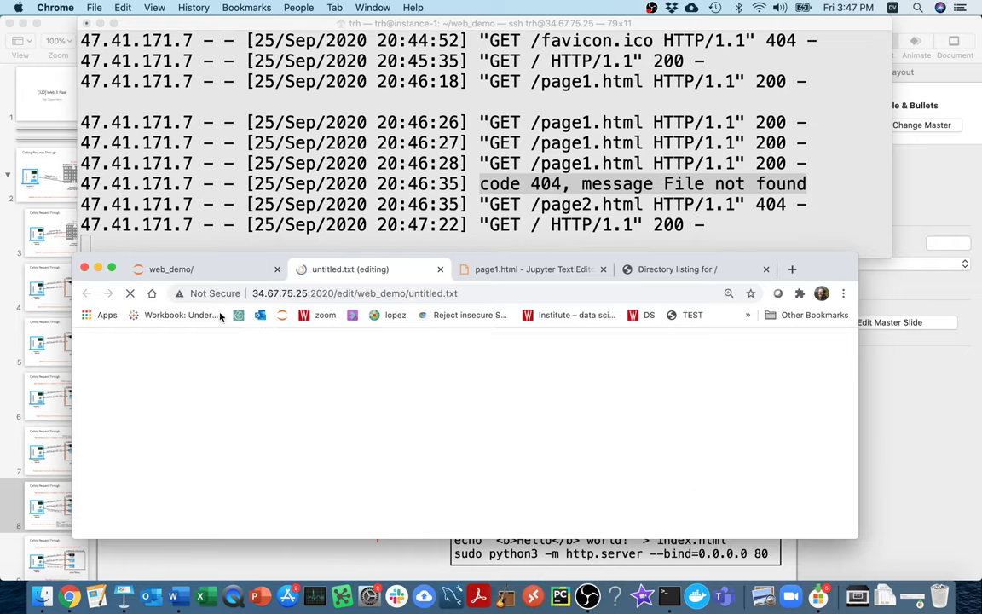
{"action": "left_click", "coordinate": [253, 356]}
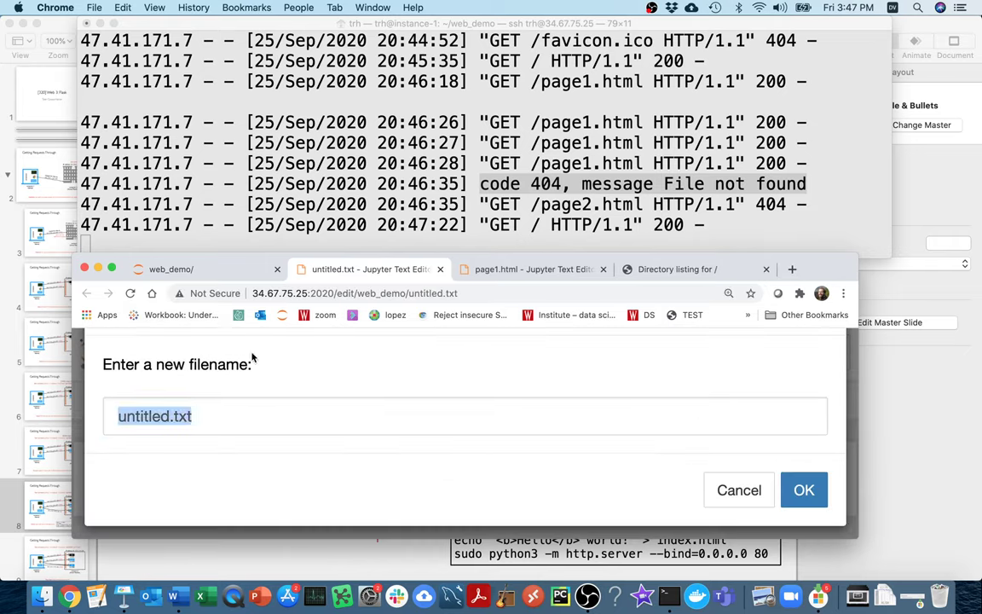
{"action": "type", "text": "index.html"}
{"action": "key", "text": "Return"}
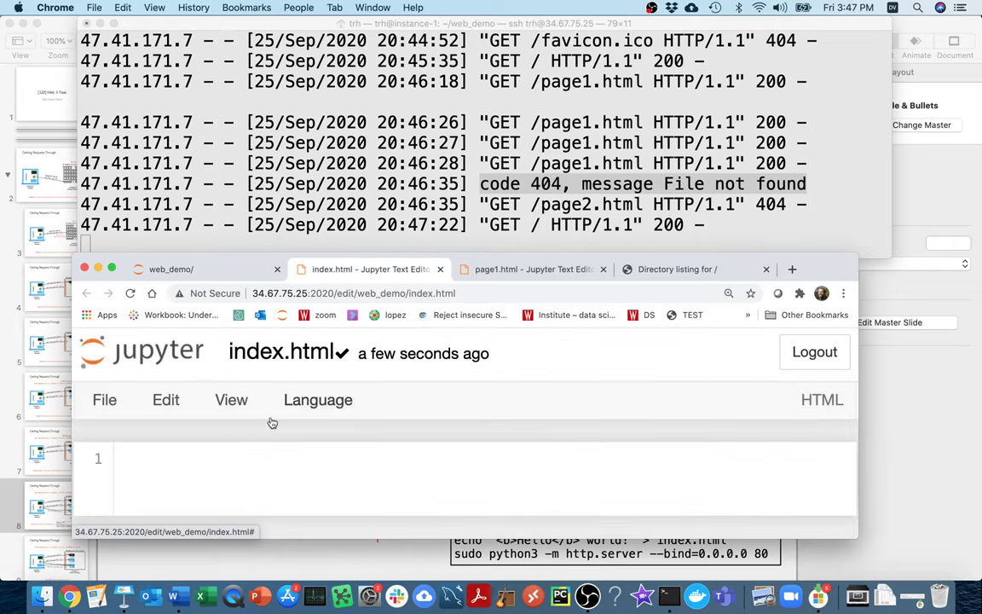
{"action": "type", "text": "<h1>Welcome to my home page</h1>"}
{"action": "key", "text": "super+s"}
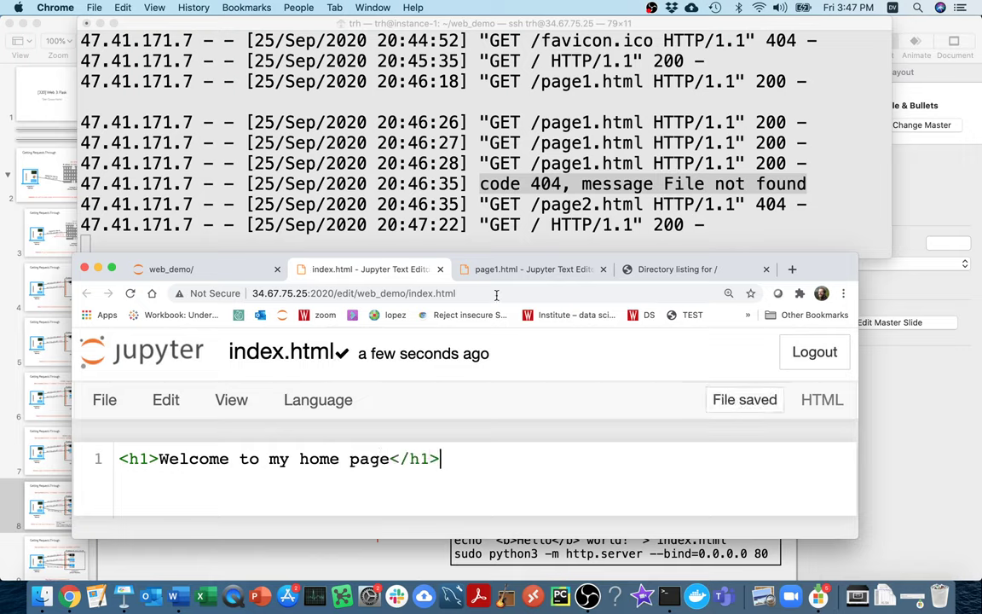
- Reload the directory listing tab and highlight the new 'Welcome to my home page' heading
{"action": "left_click", "coordinate": [678, 269]}
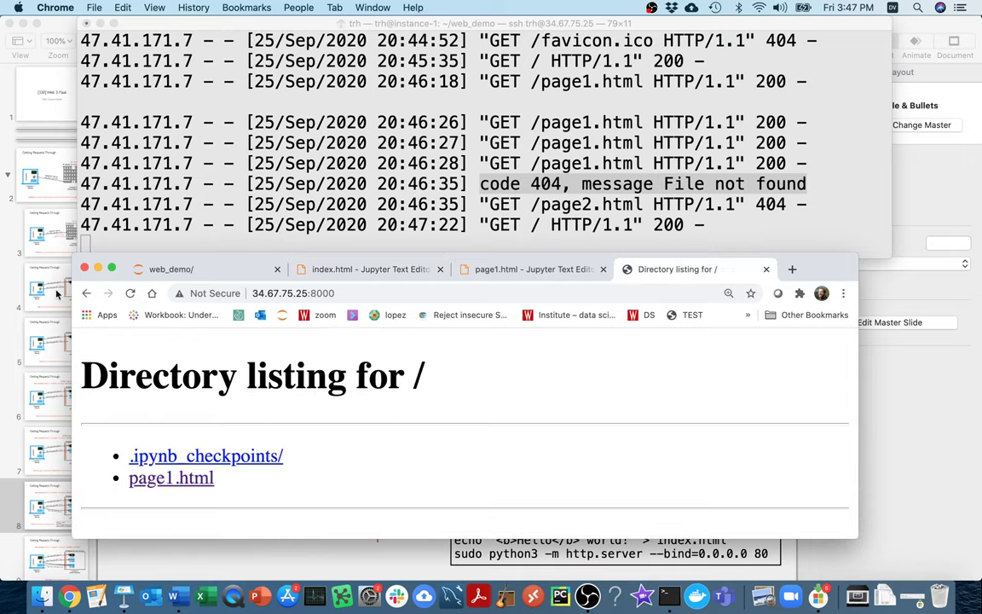
{"action": "left_click", "coordinate": [130, 292]}
{"action": "left_click_drag", "start_coordinate": [81, 334], "coordinate": [582, 439]}
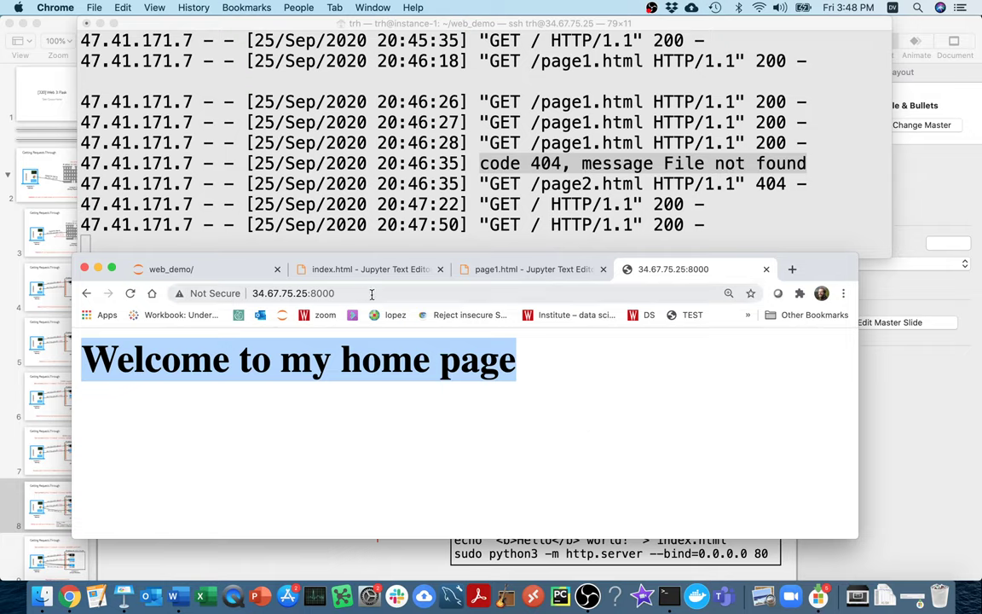
- Interrupt http.server with Ctrl+C and confirm Chrome now reports 'This site can't be reached'
{"action": "left_click", "coordinate": [474, 185]}
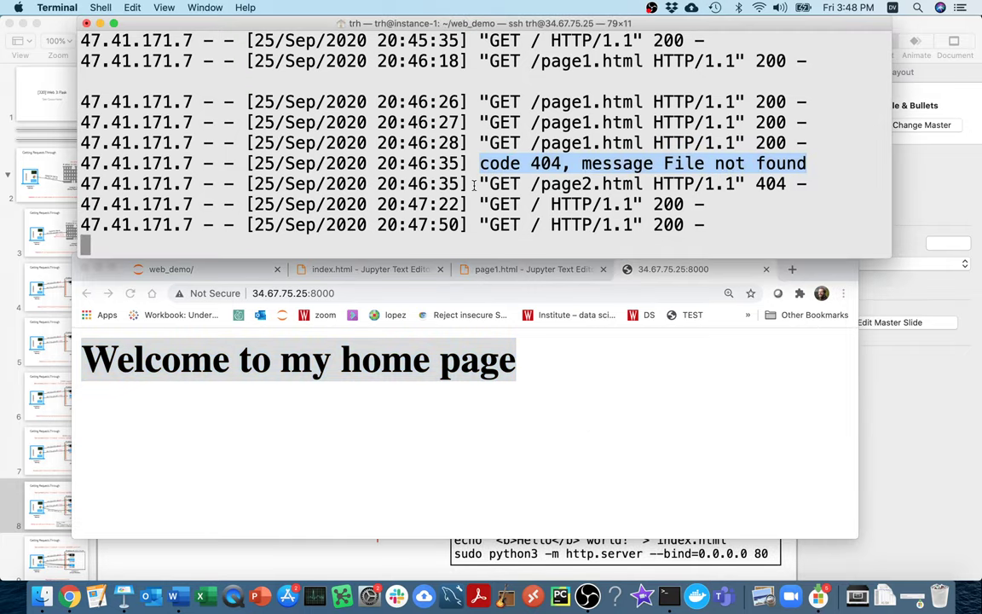
{"action": "key", "text": "ctrl+c"}
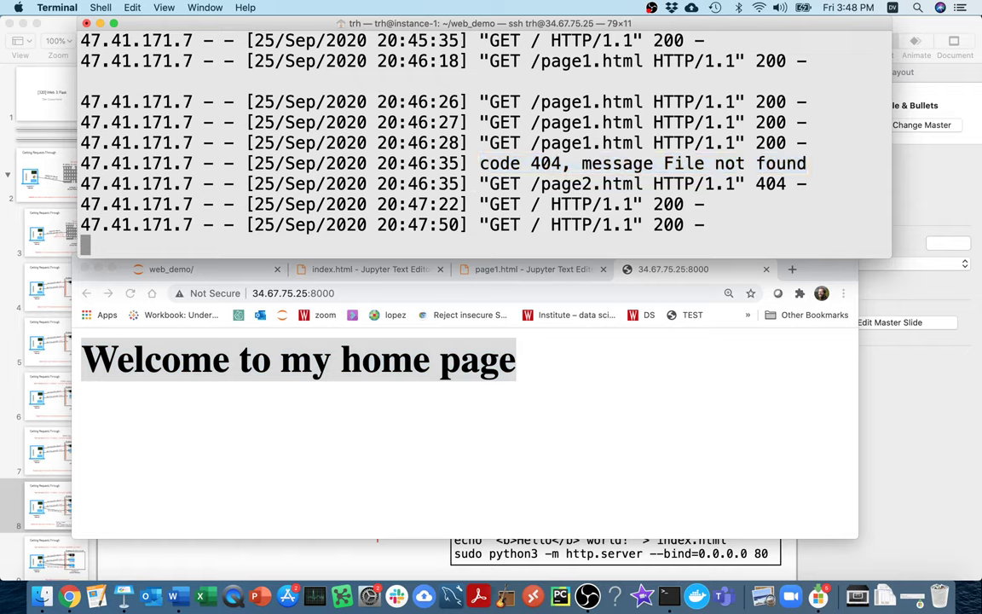
{"action": "left_click", "coordinate": [432, 414]}
{"action": "left_click", "coordinate": [131, 293]}
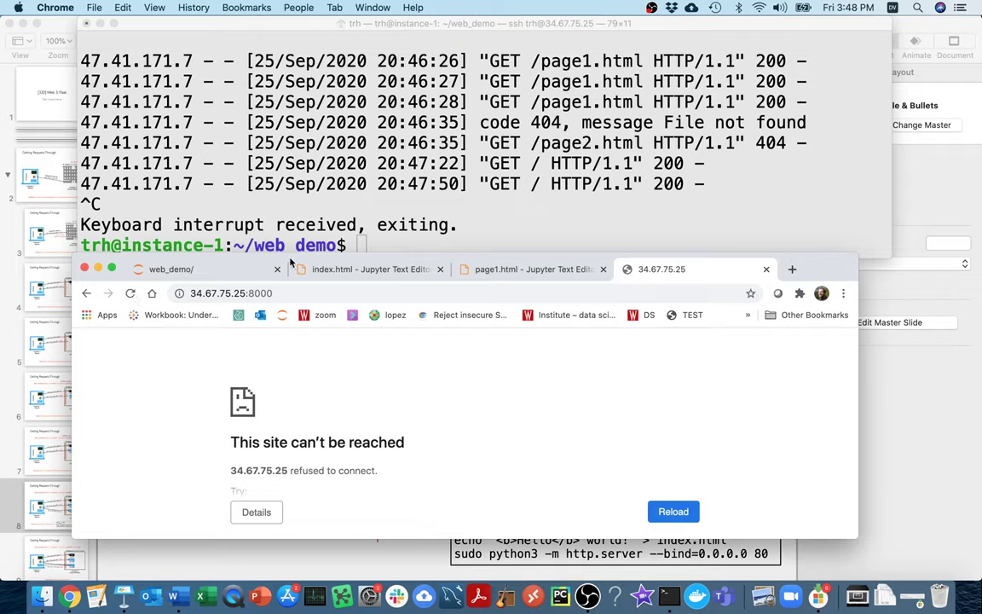
{"action": "left_click", "coordinate": [177, 291]}
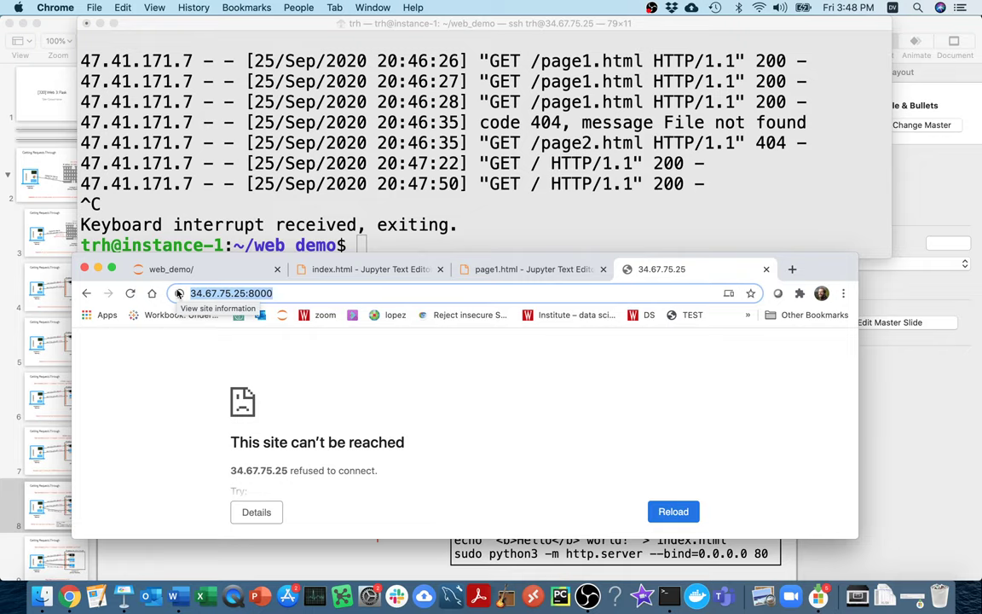
- Bring the Keynote lecture deck back to the front at the 'Getting Requests Through' slide
{"action": "left_click", "coordinate": [209, 549]}
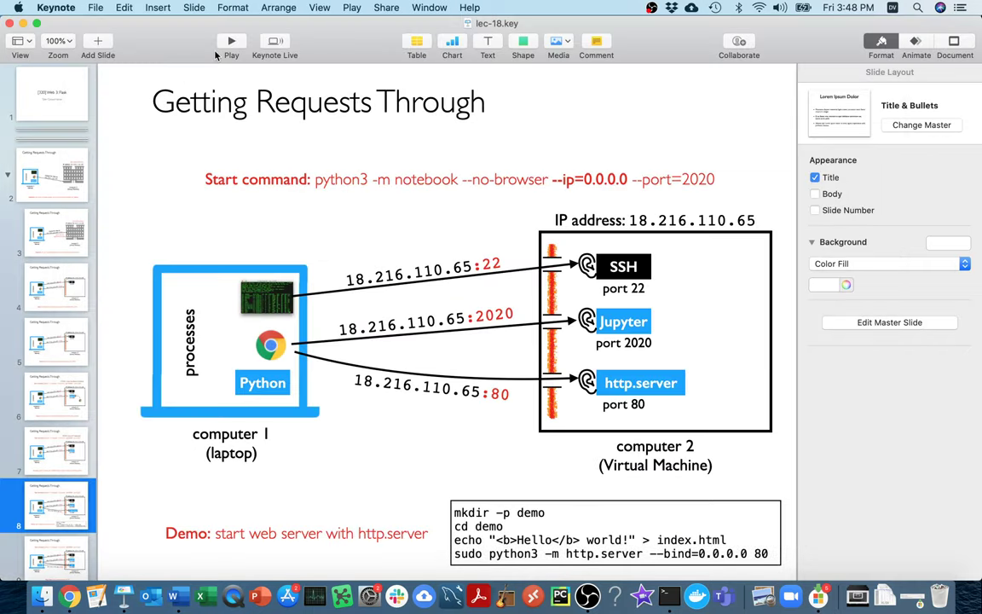